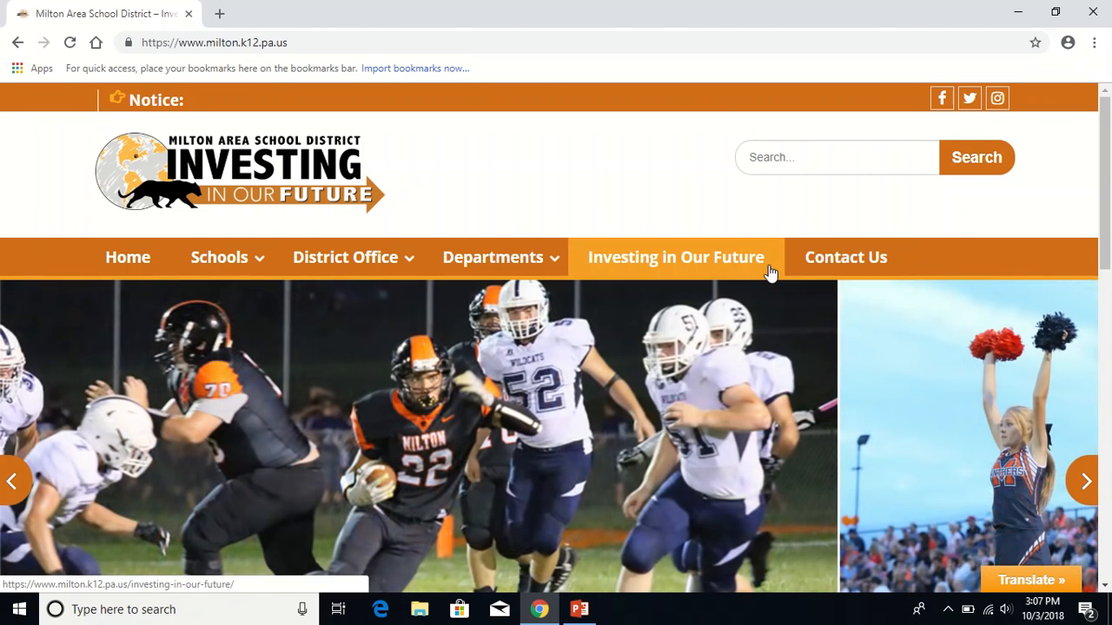
Go to the Students Resources page on the district site, open Office 365 from it, and launch OneDrive.
scroll(746, 335, down, 4)
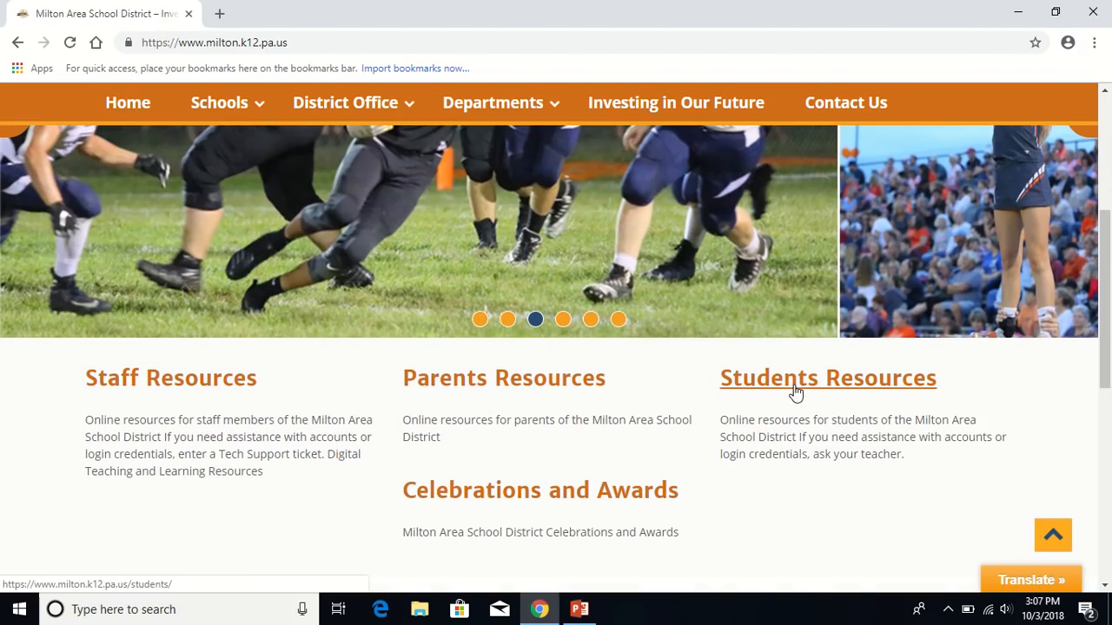
click(854, 385)
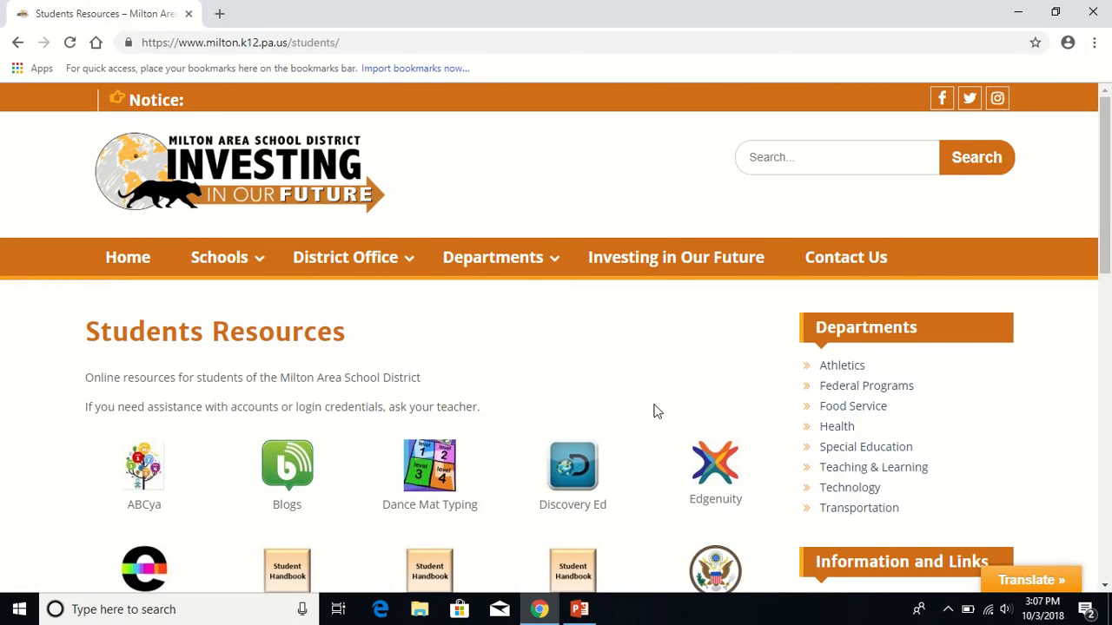
scroll(653, 411, down, 8)
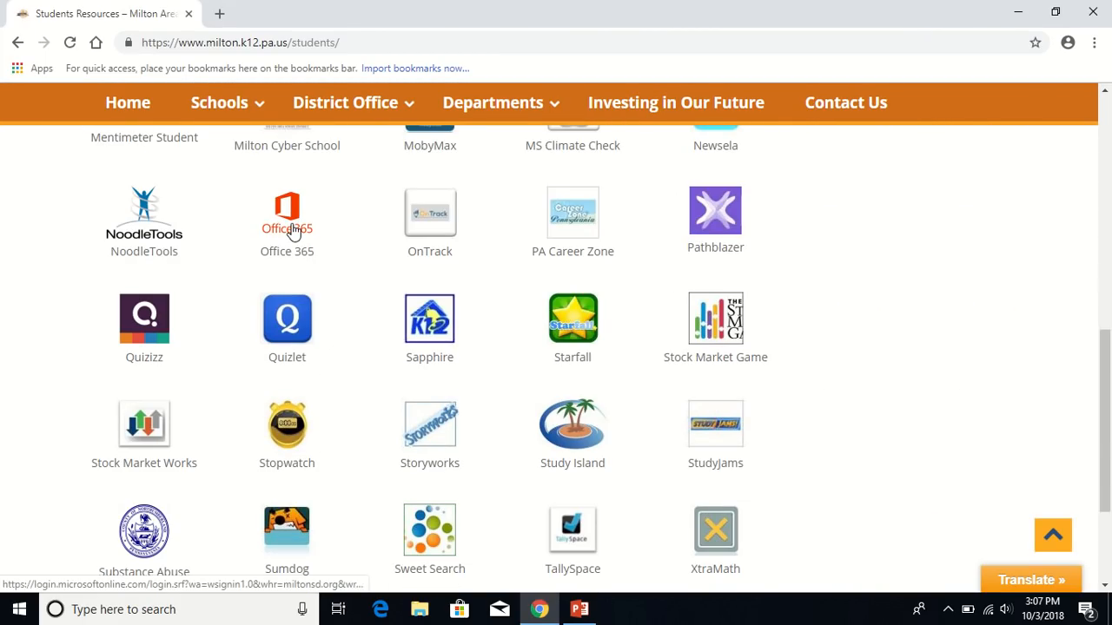
click(293, 231)
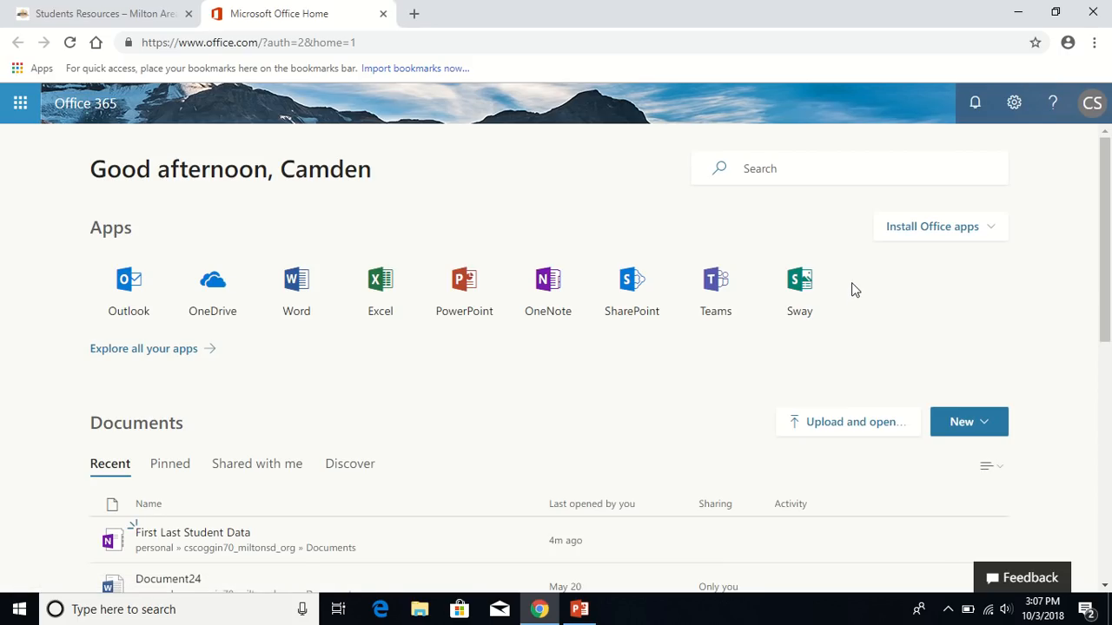
click(209, 297)
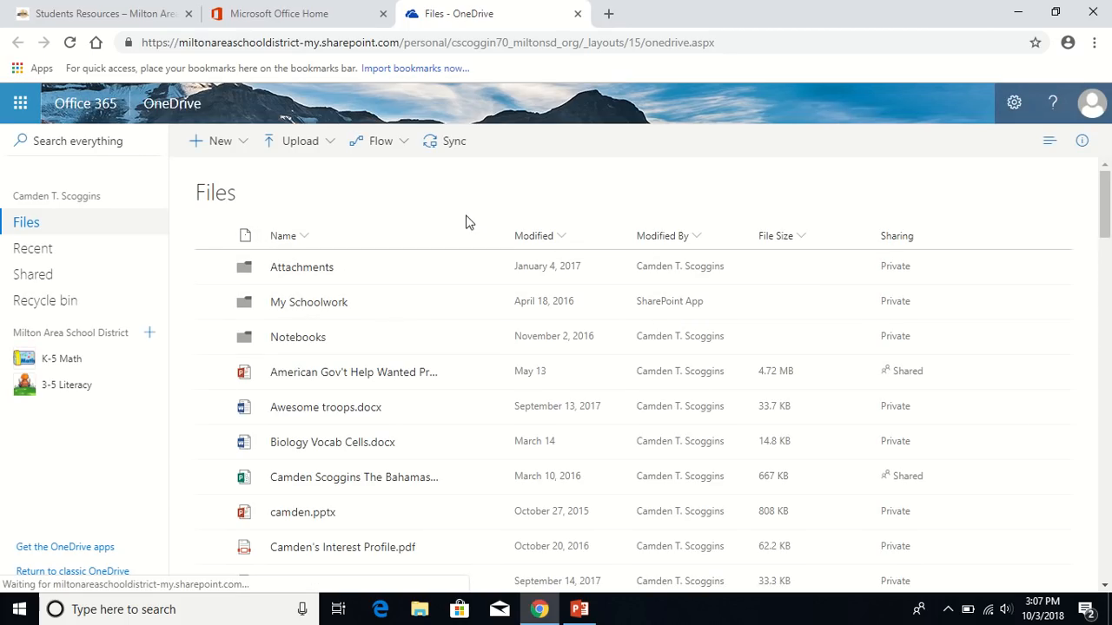
Create a new OneNote notebook in OneDrive named "First Last Student Data".
click(246, 146)
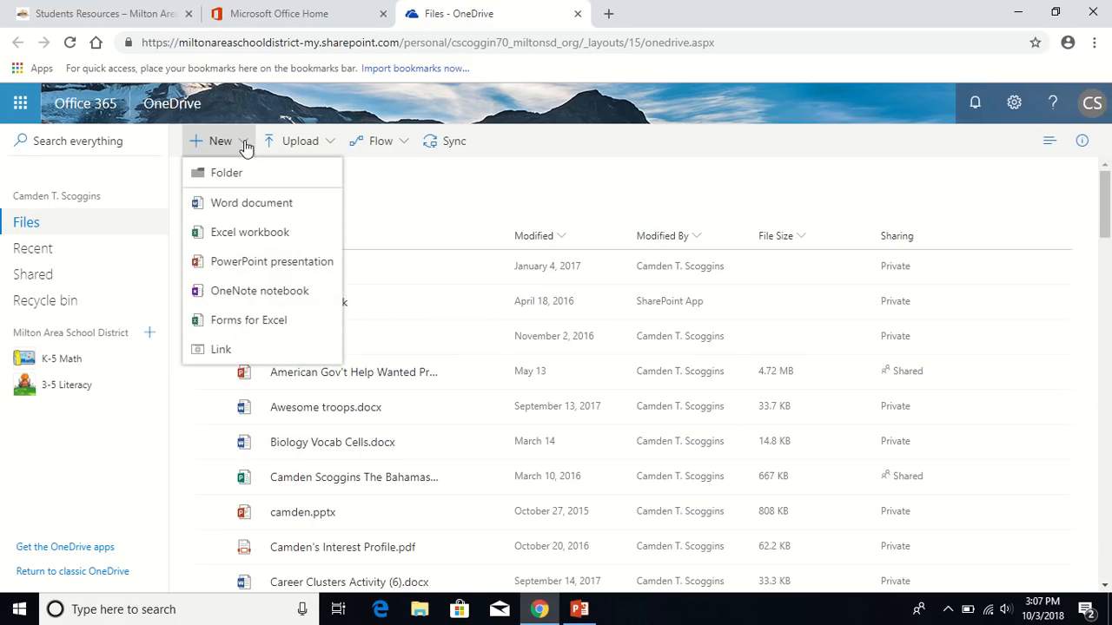
click(258, 300)
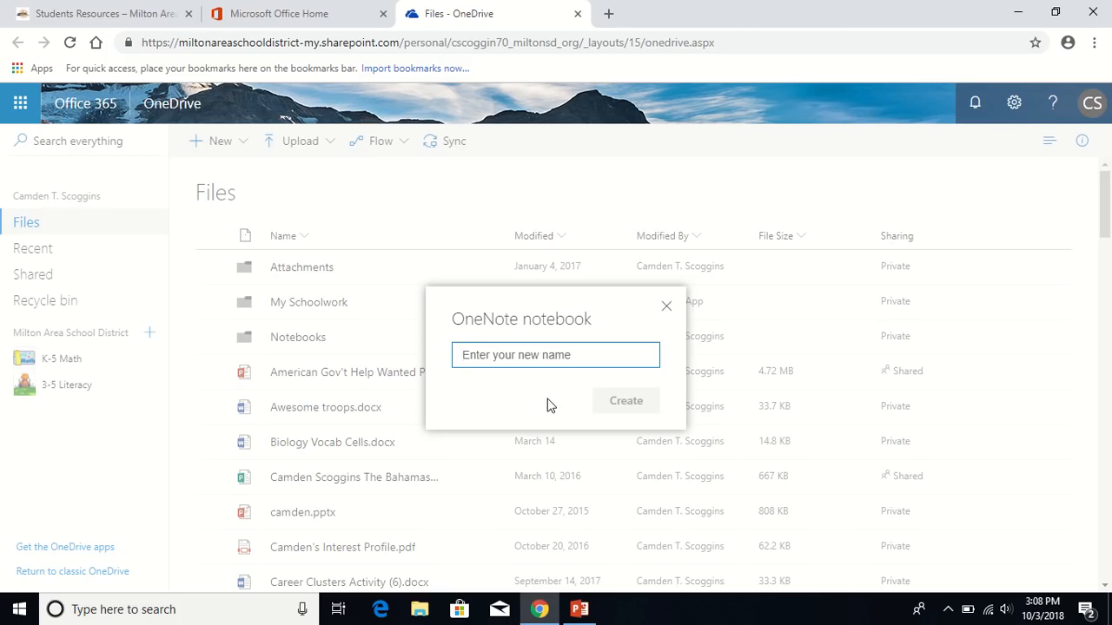
text(First)
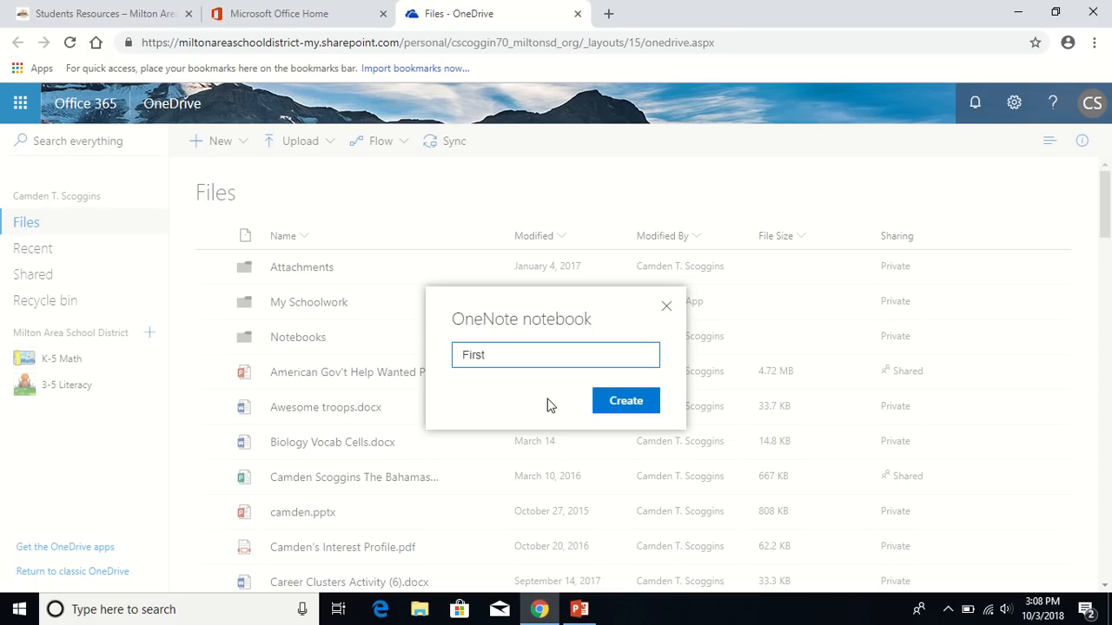
text( Last Student Data)
click(627, 405)
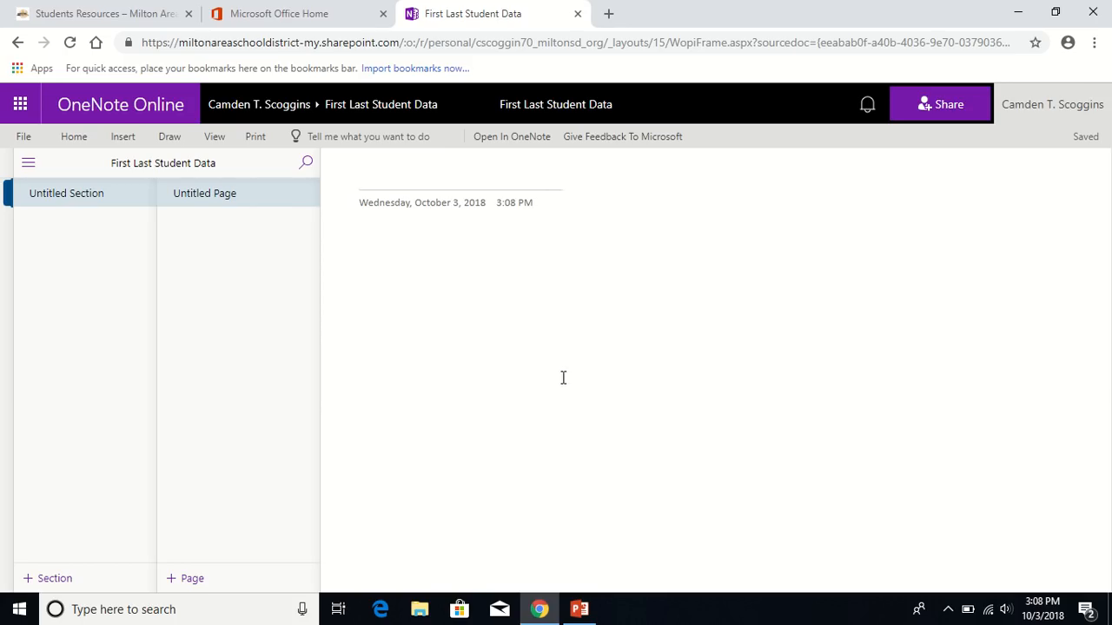
Rename the untitled section to "Notebook Purpose" and title its page "Purpose".
right_click(79, 202)
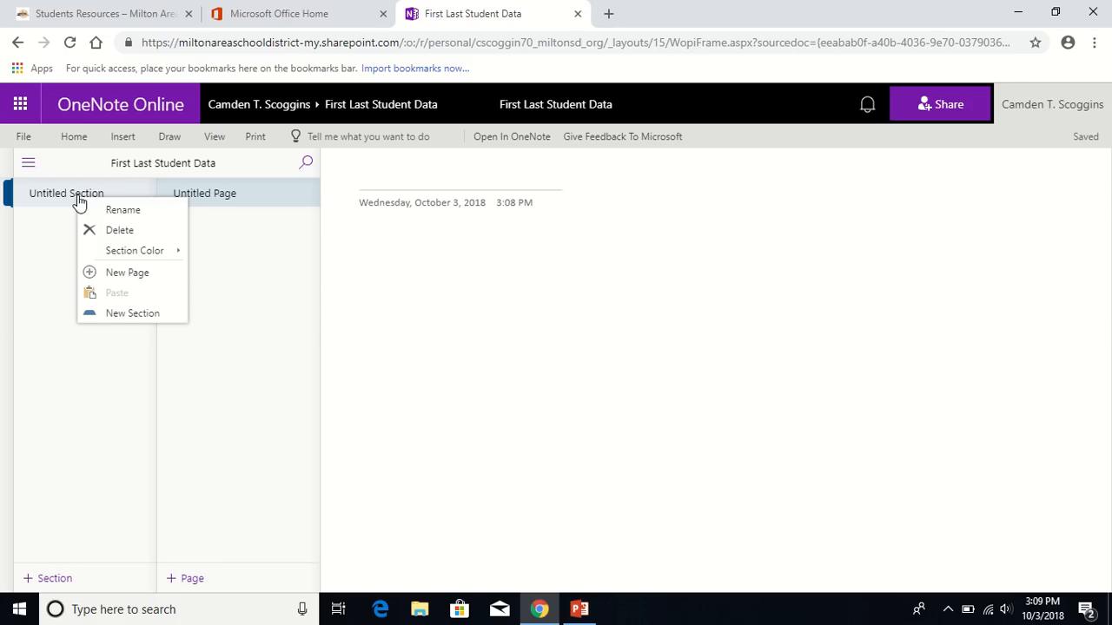
click(139, 215)
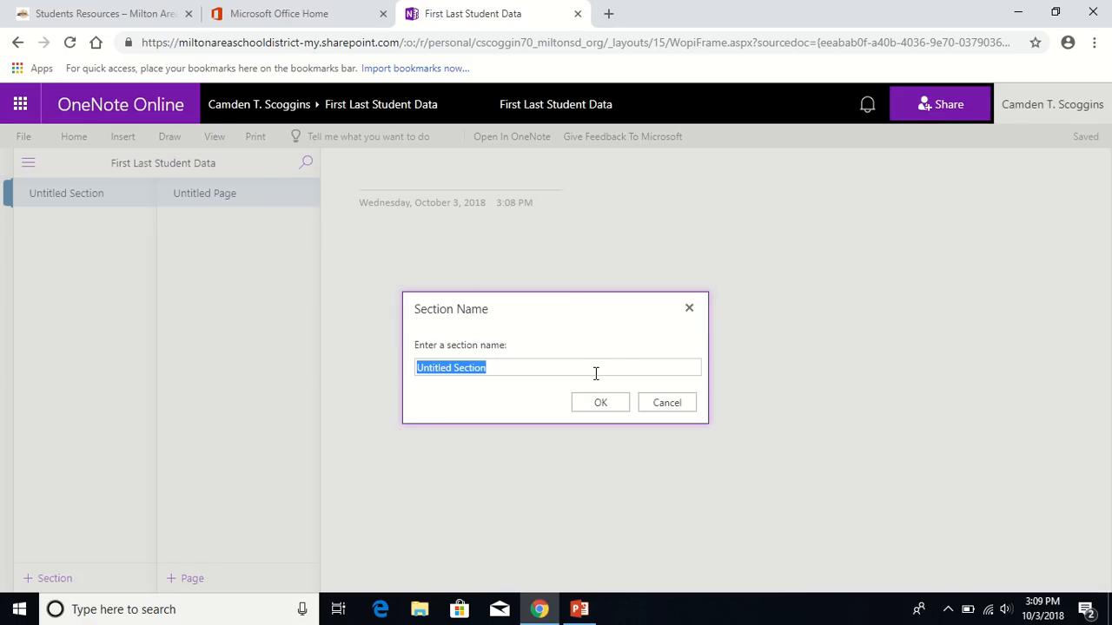
key(BackSpace)
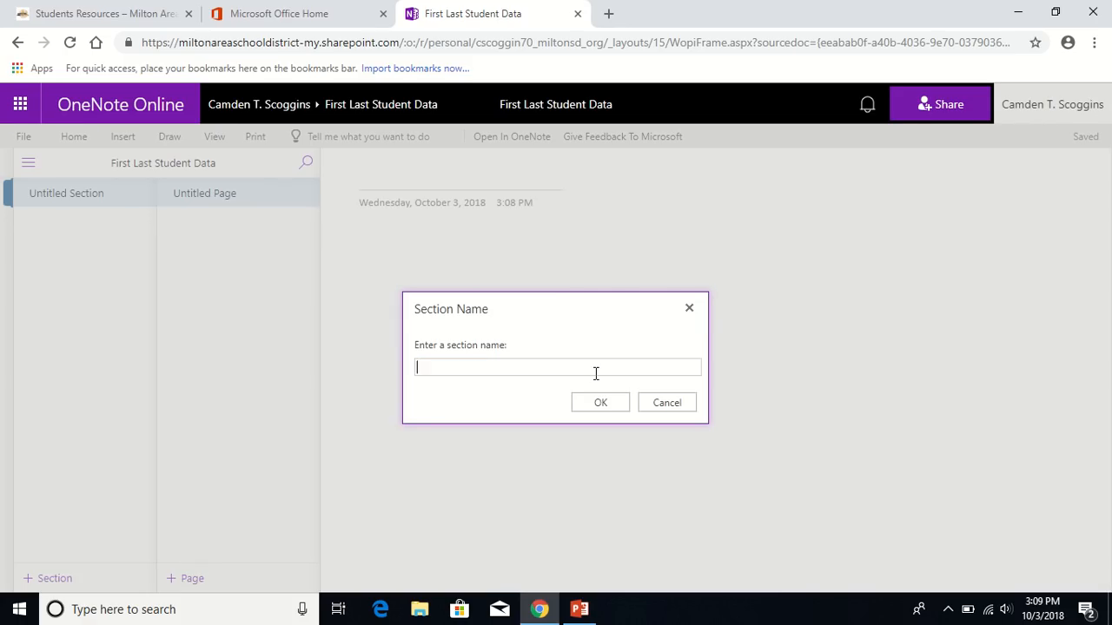
text(Notebook Purpose)
click(606, 401)
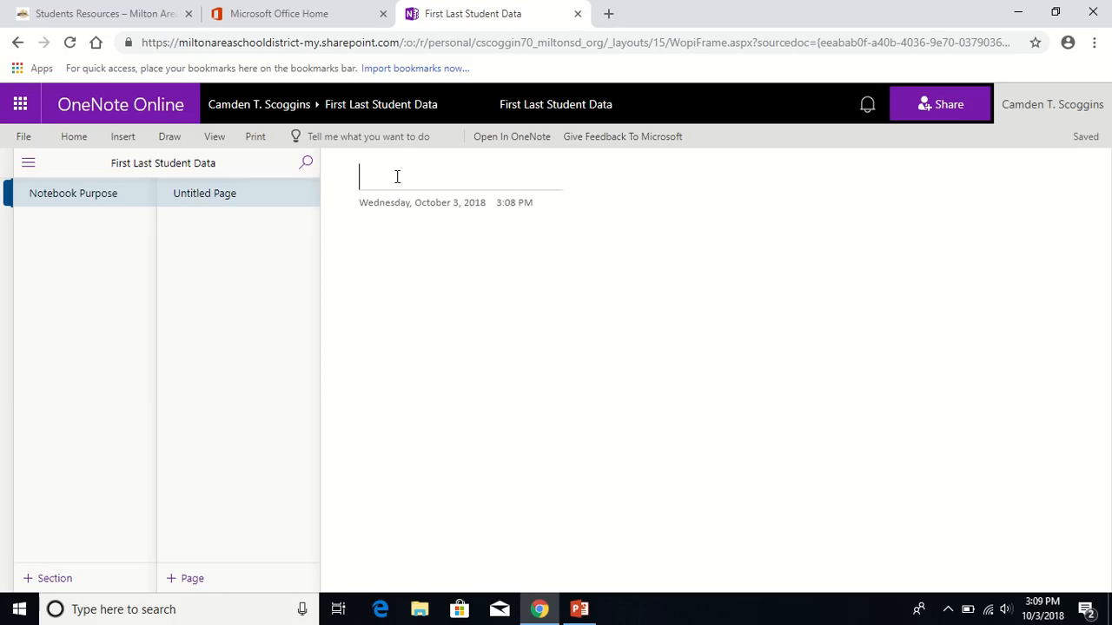
text(Pur)
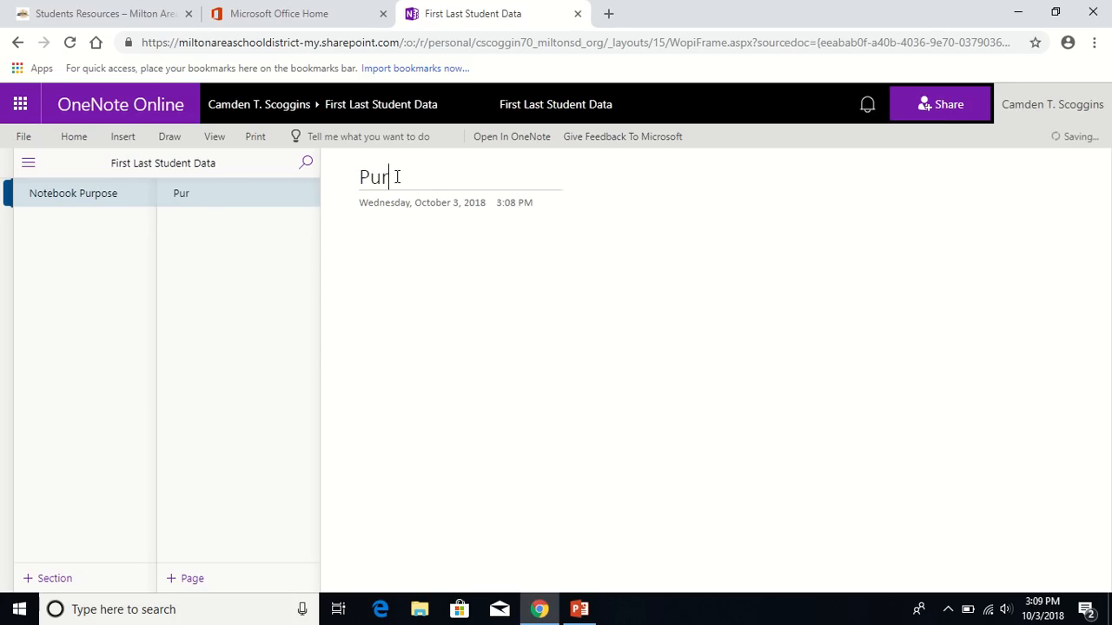
text(pose)
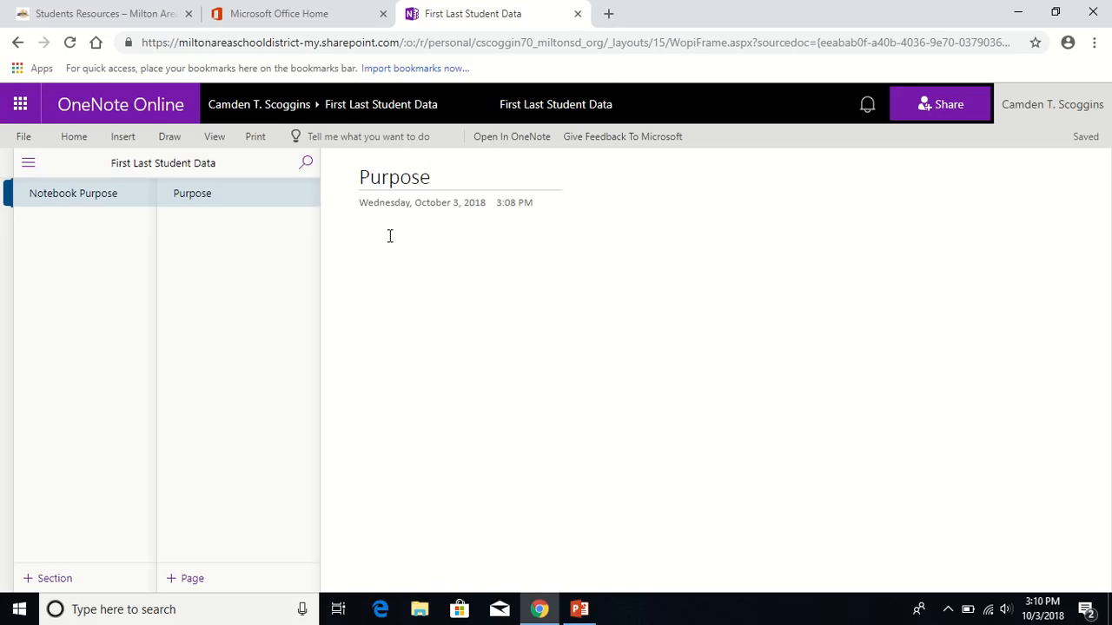
Switch to Outlook through the Office 365 home page and open the "S Notebook Info Pics" email in its own window.
click(310, 20)
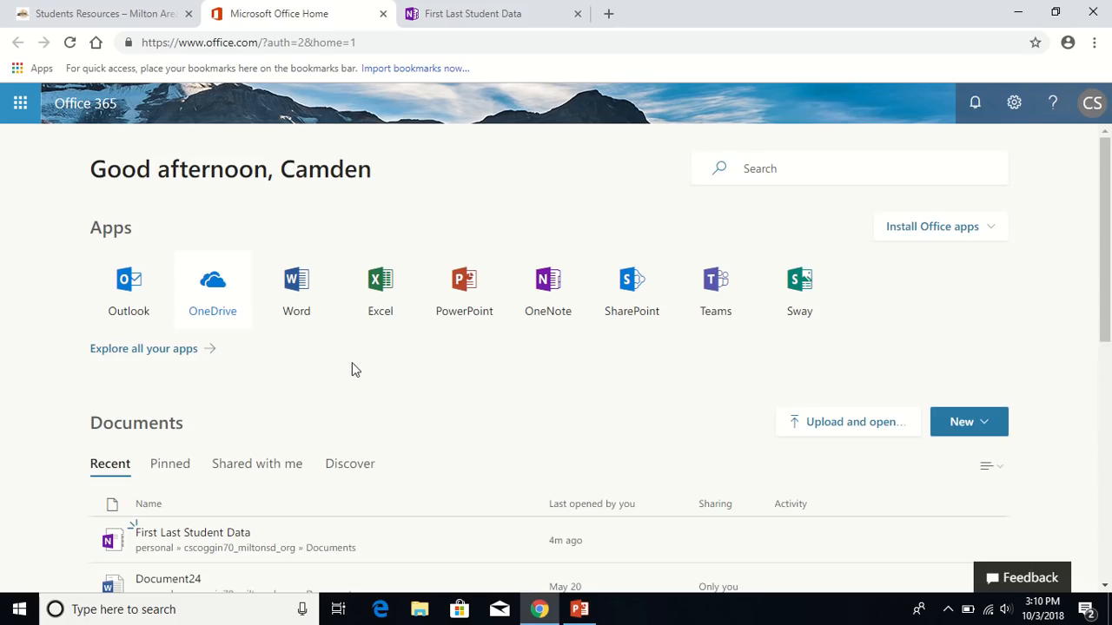
click(130, 290)
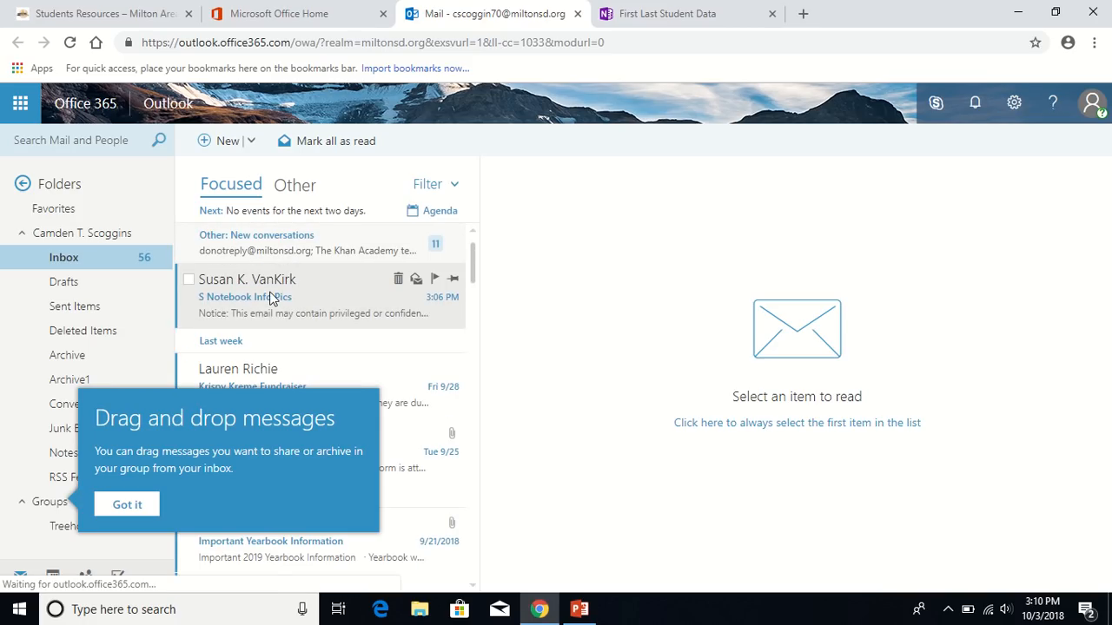
double_click(279, 292)
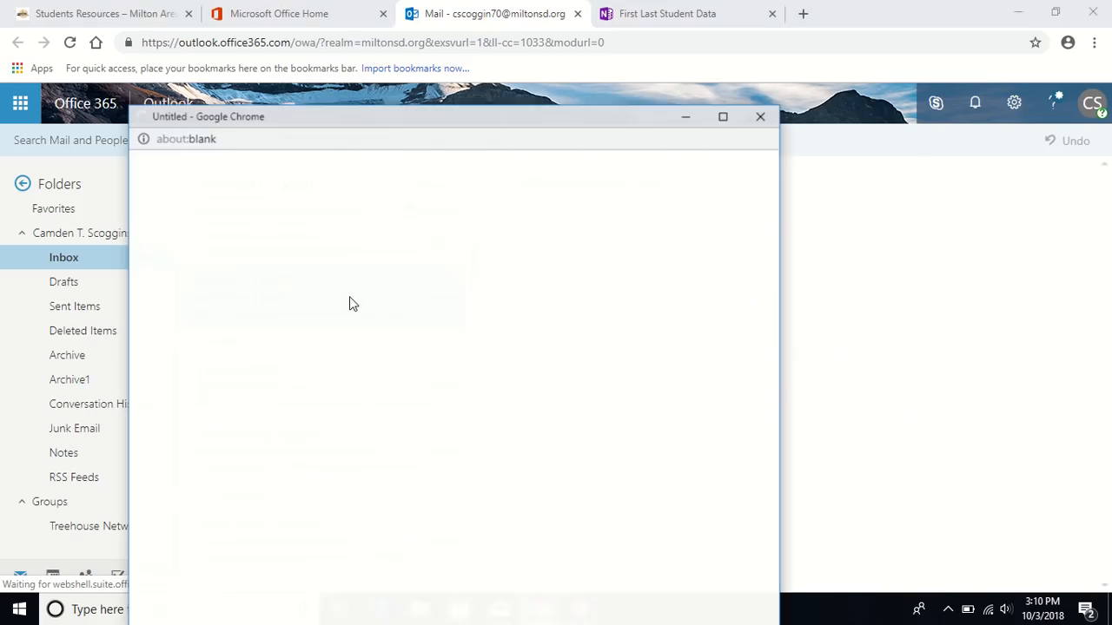
drag(479, 122, 511, 52)
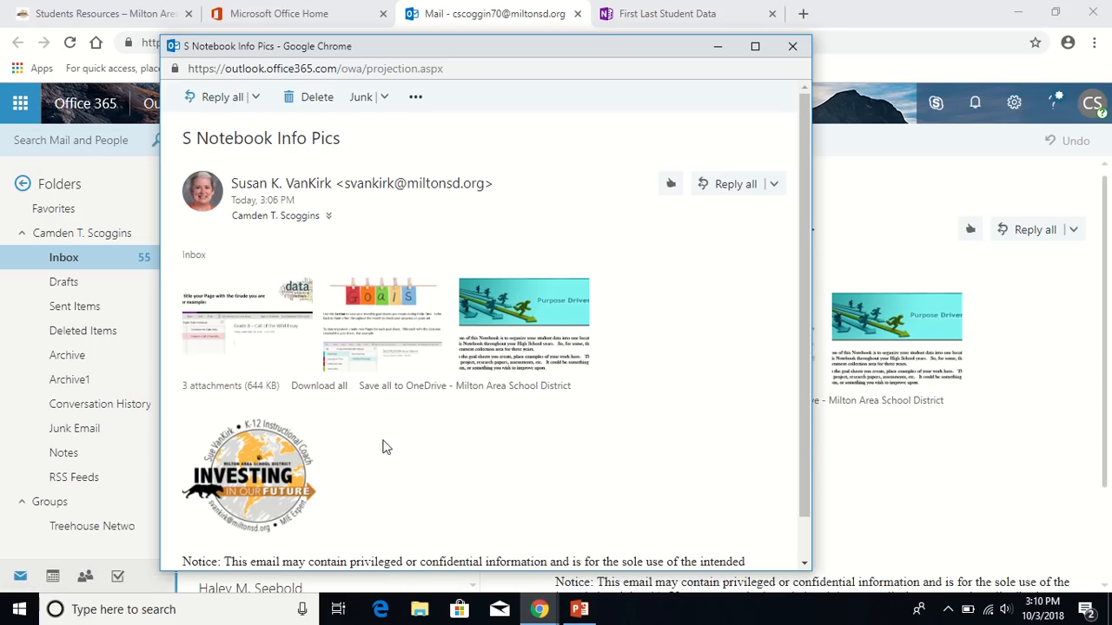
Open the Notebook Purpose picture attached to the email and copy the image.
mouse_move(365, 331)
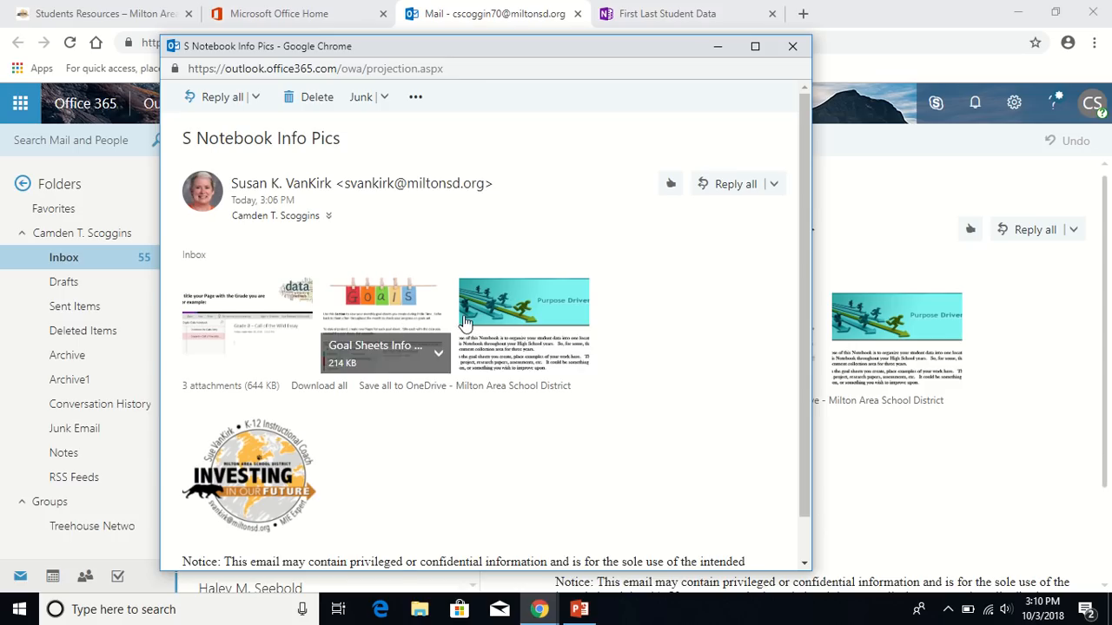
mouse_move(512, 323)
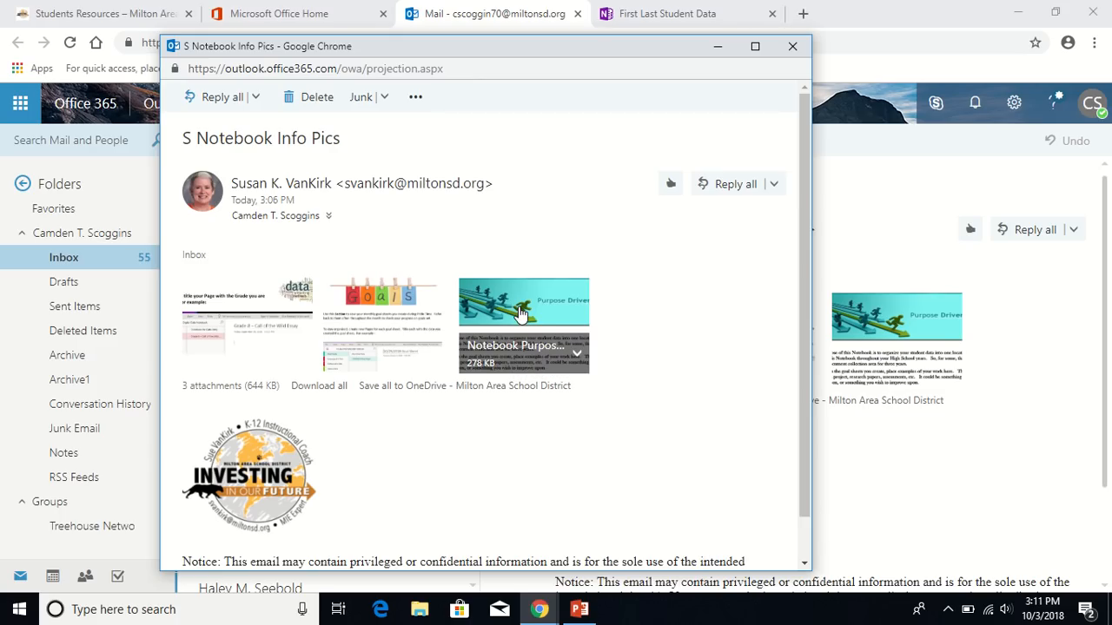
click(519, 313)
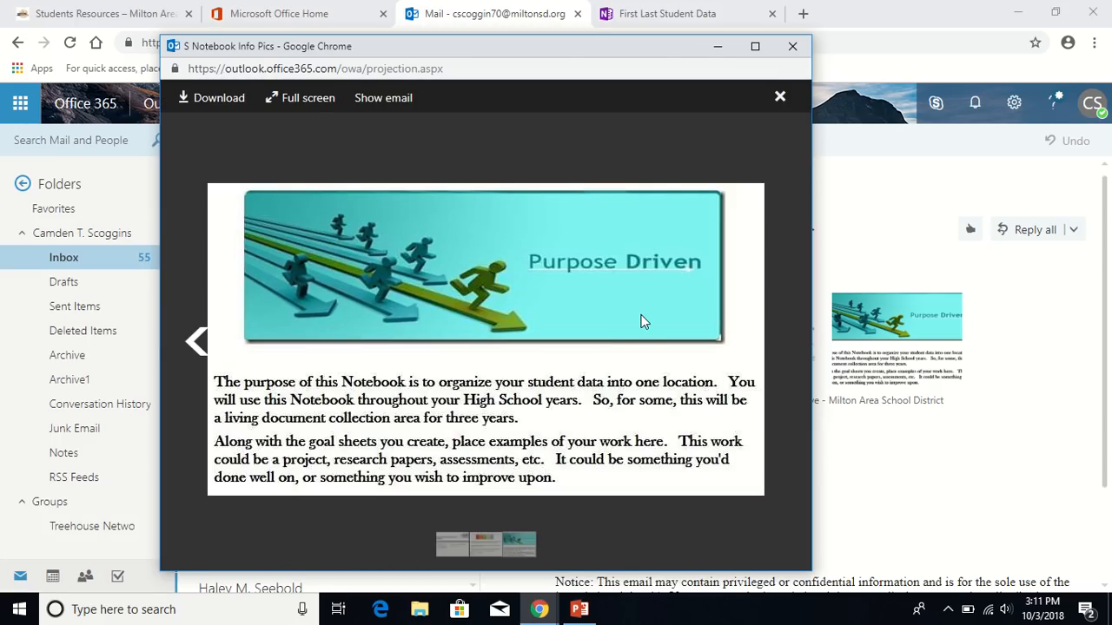
right_click(493, 304)
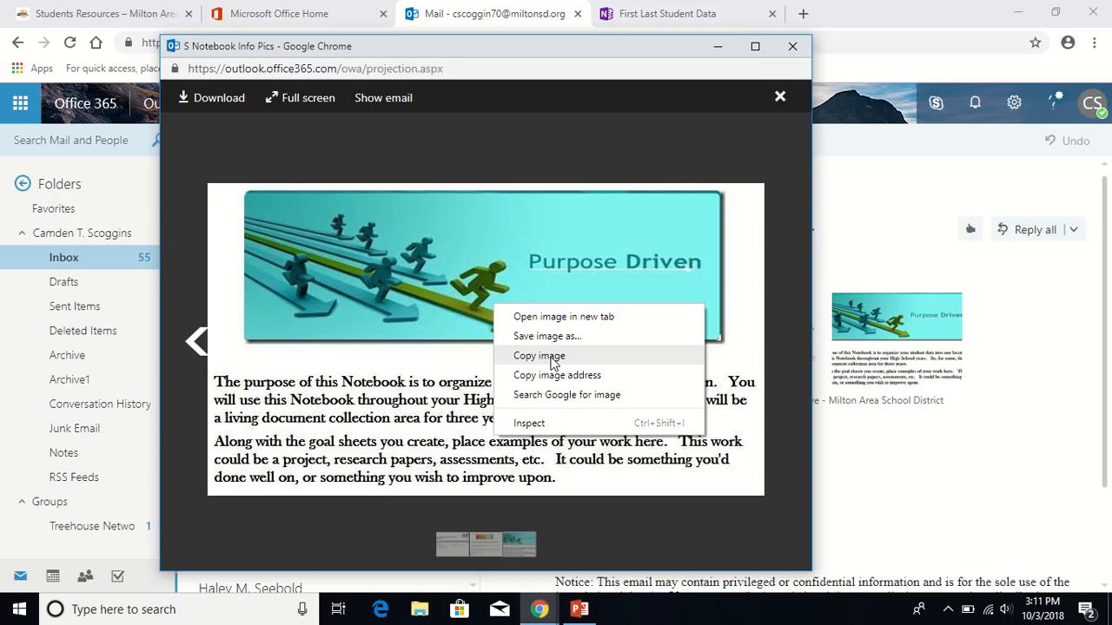
click(555, 361)
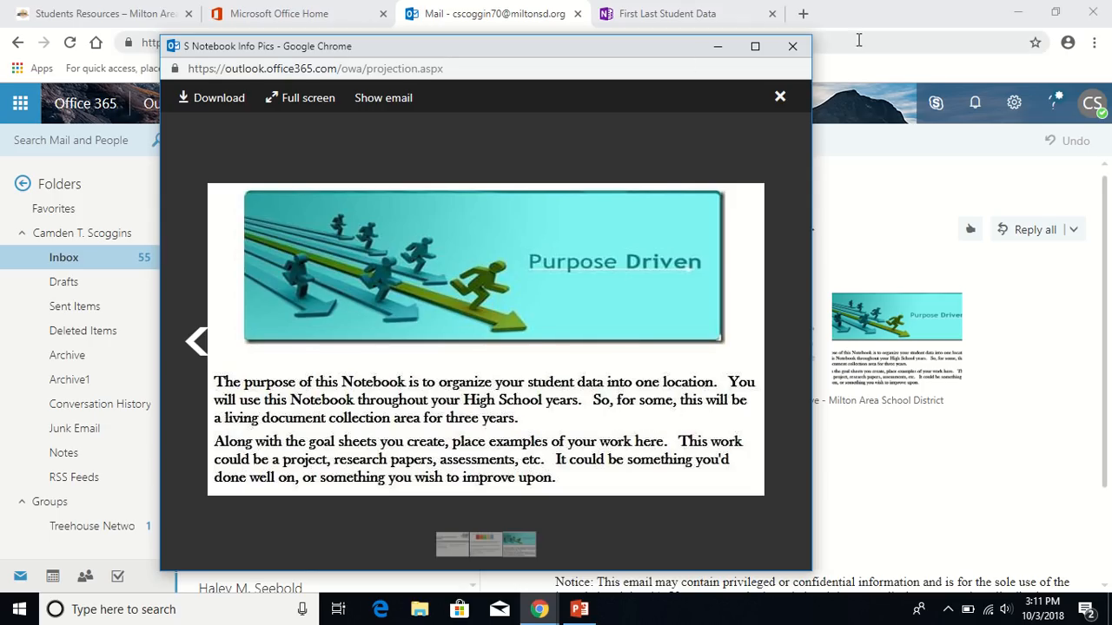
Return to the OneNote notebook, paste the copied image into the body of the Purpose page, and enlarge it proportionally.
click(877, 24)
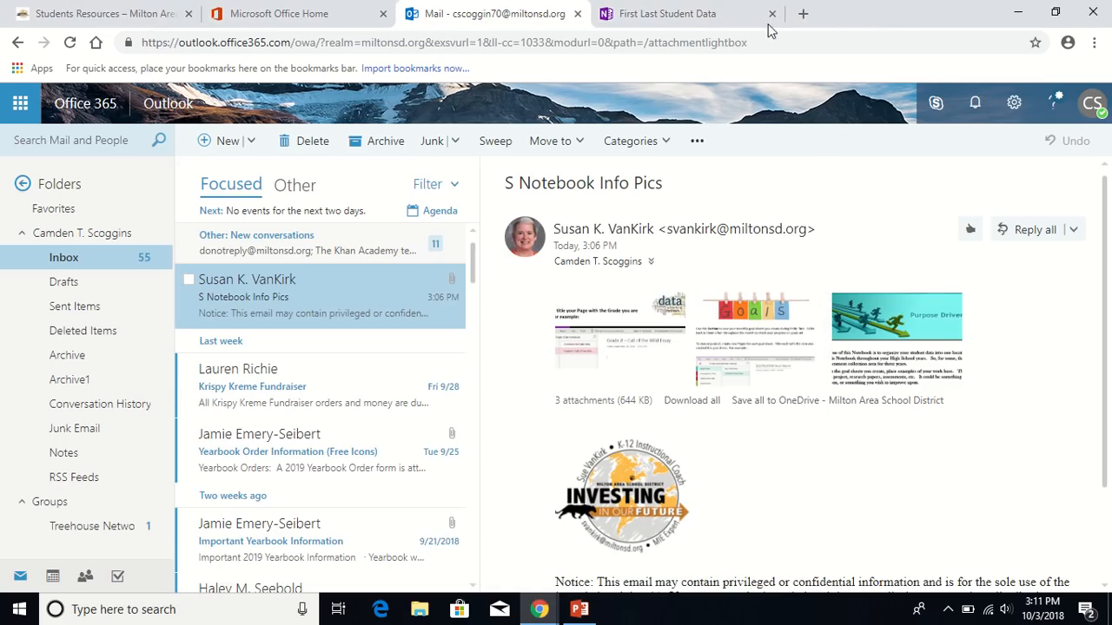
click(684, 17)
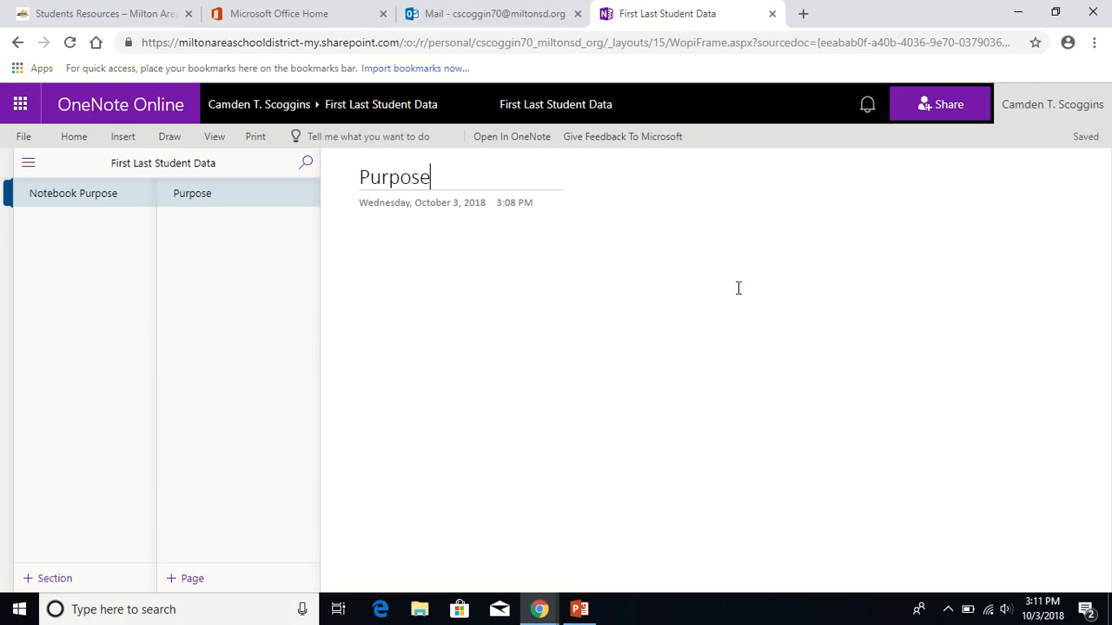
click(364, 241)
key(ctrl+v)
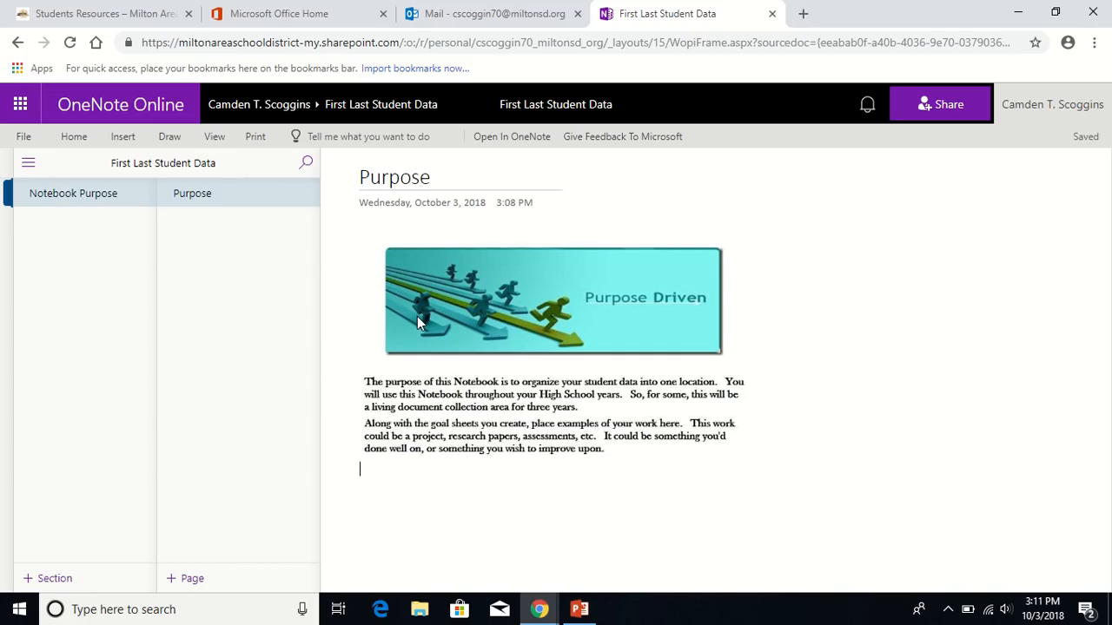
click(581, 312)
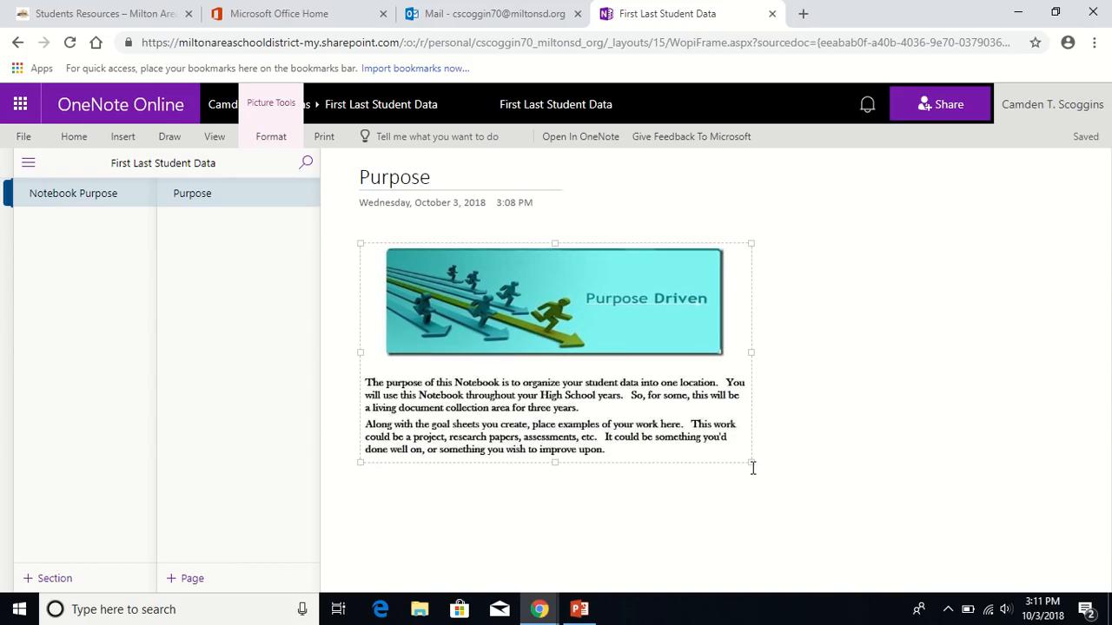
drag(750, 460, 839, 532)
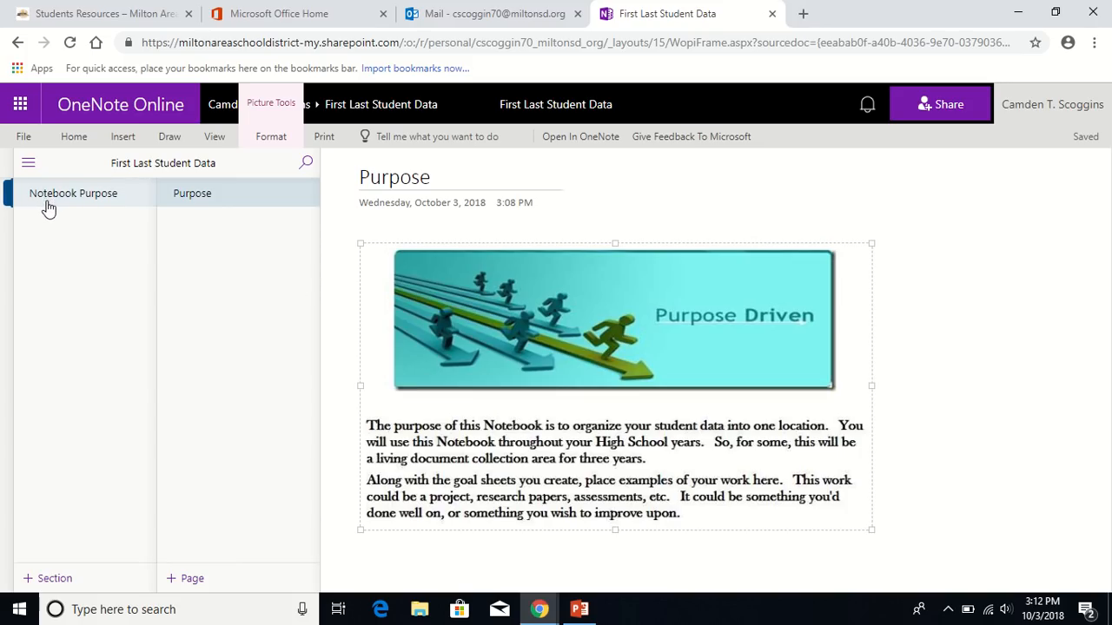
Add a section named "Goal Sheets" and title its page "Monthly Goal Sheet Data".
click(55, 580)
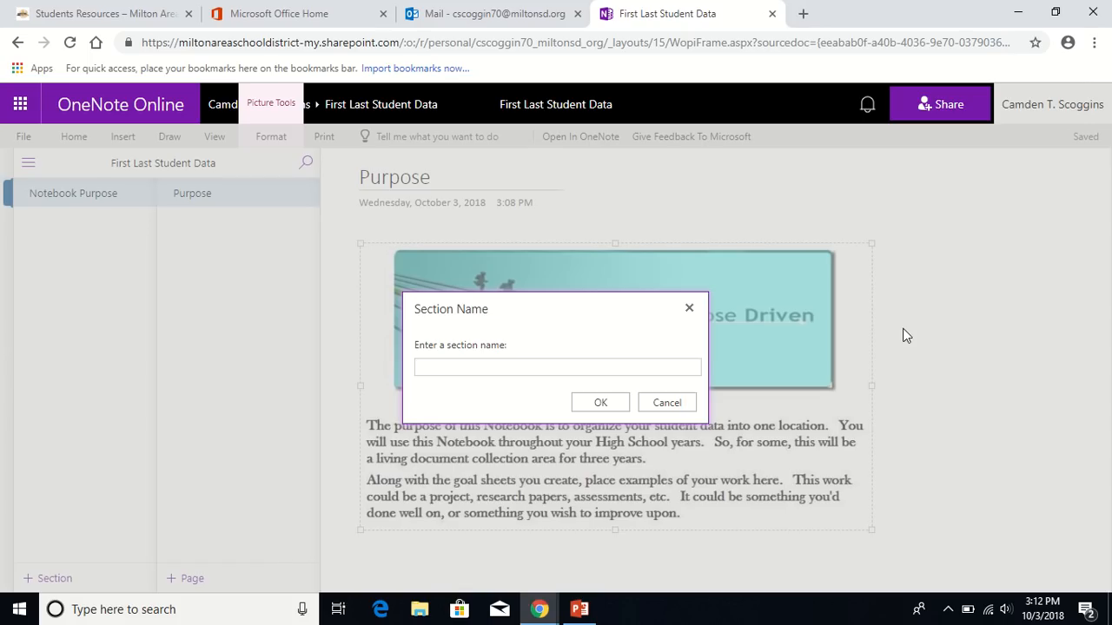
text(Goal Sheets)
click(600, 404)
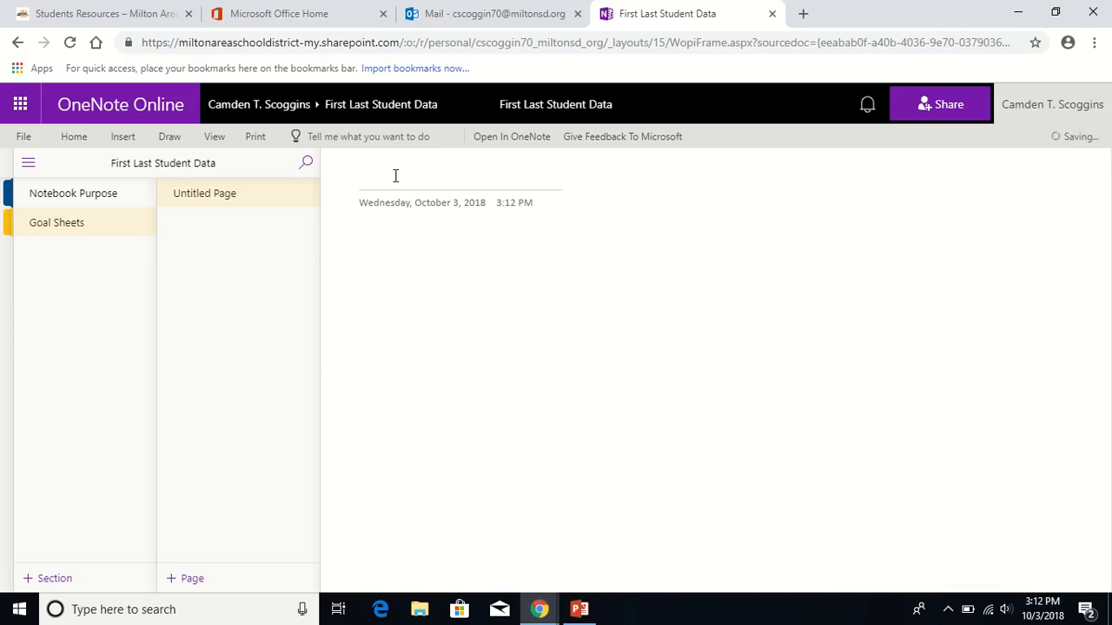
text(Monthly Goal S)
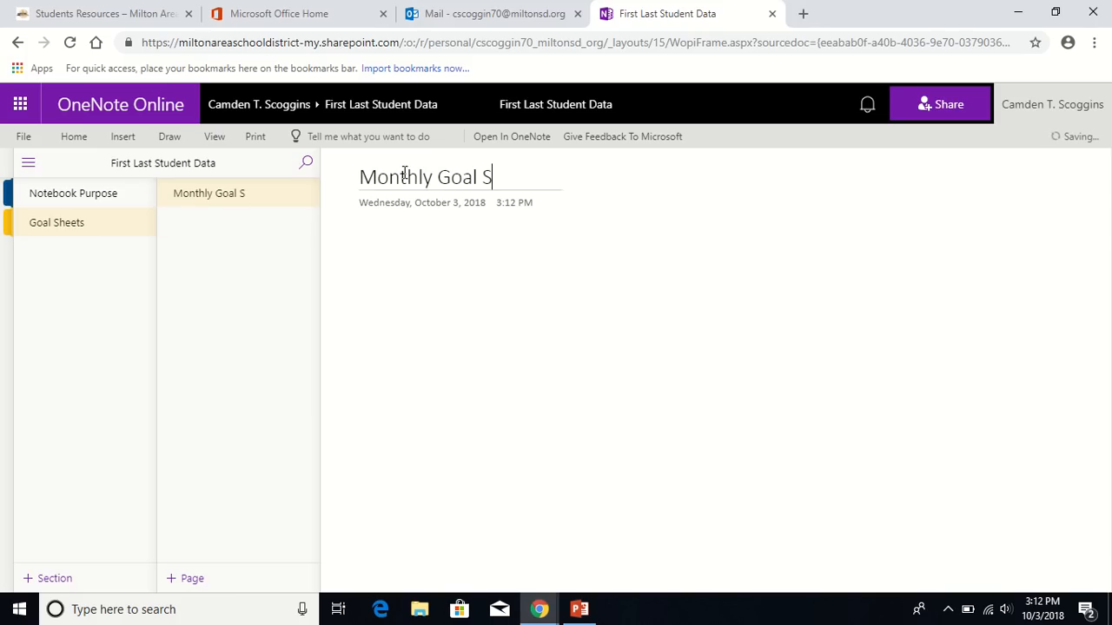
text(heet Data)
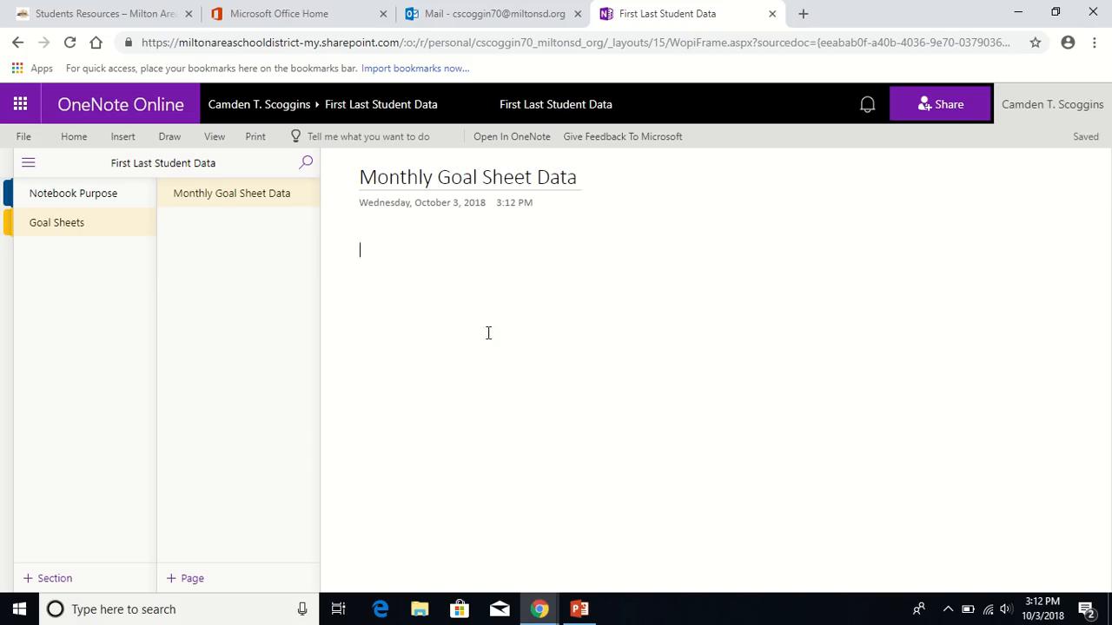
Switch to the Outlook email, open its attached Goal Sheets Info picture and copy the image.
click(505, 19)
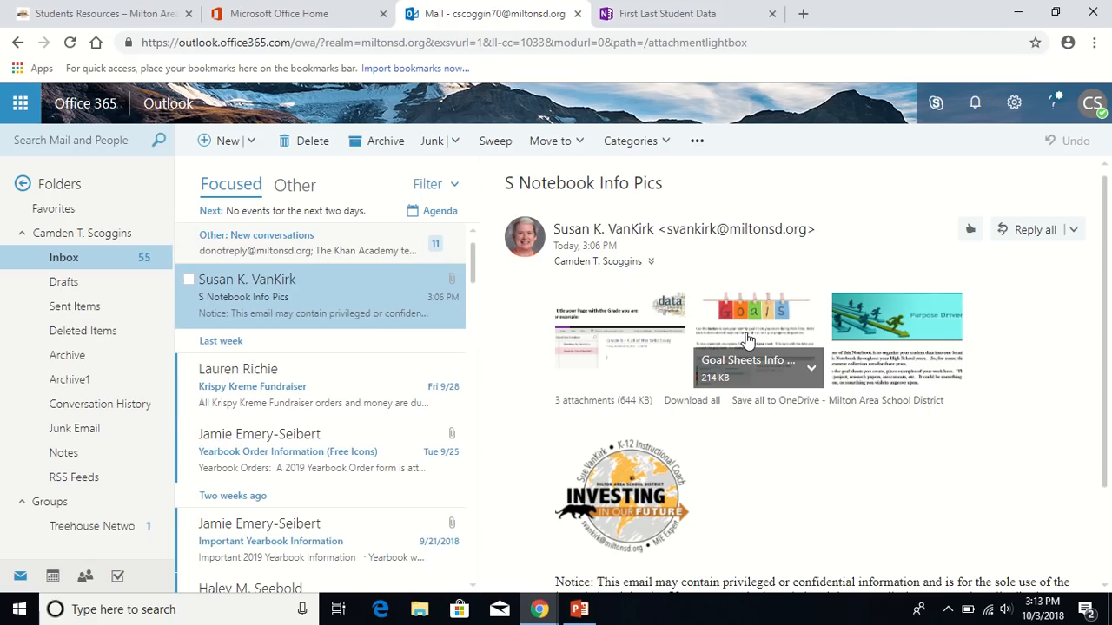
click(747, 338)
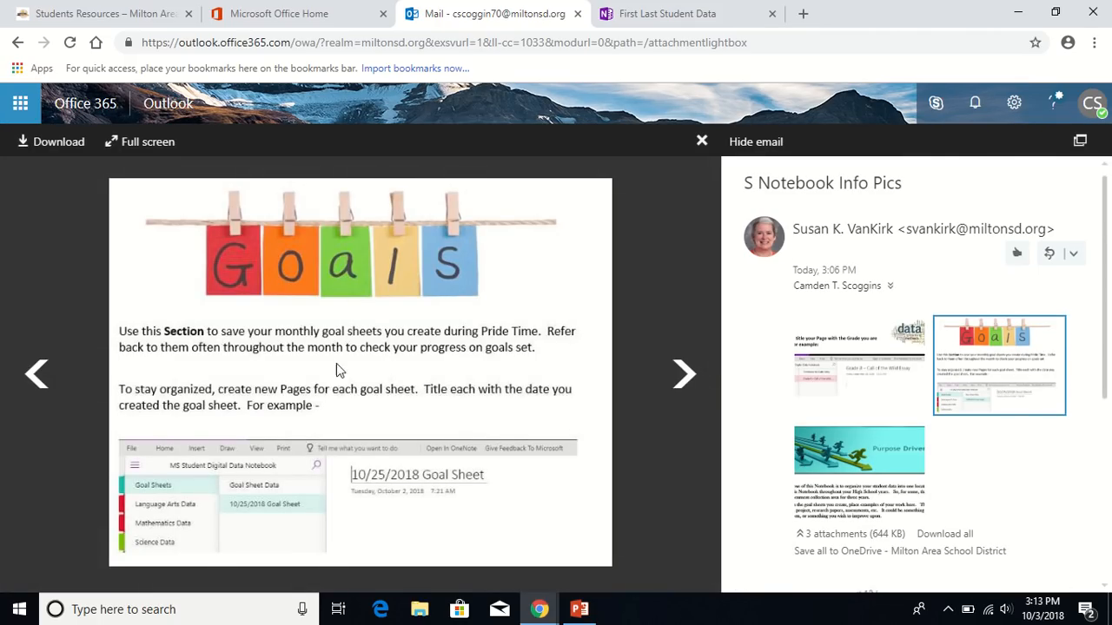
right_click(344, 316)
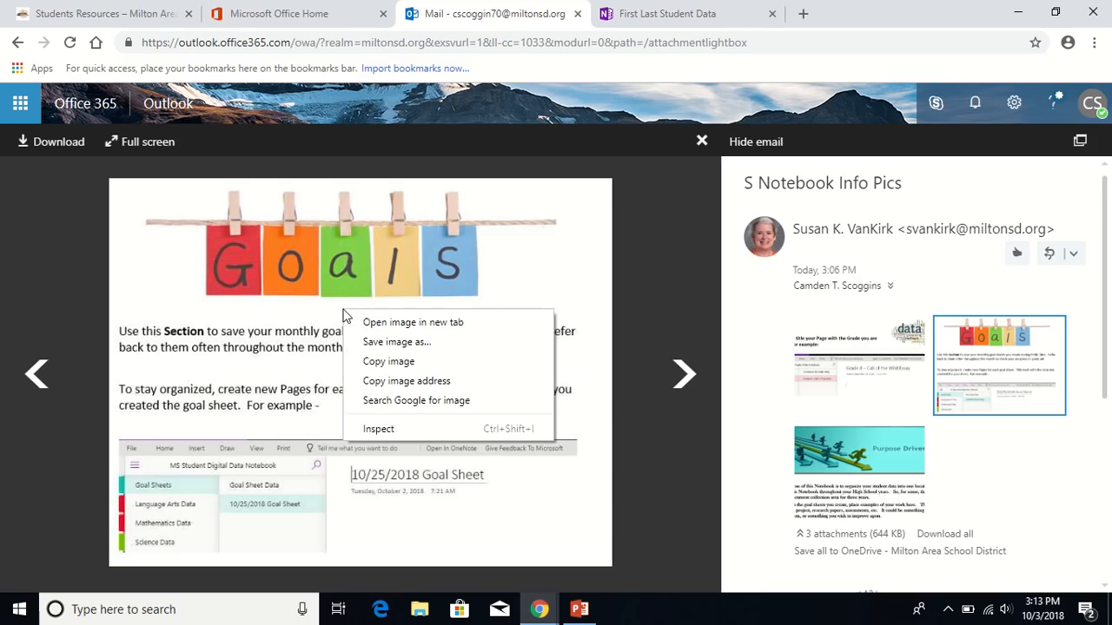
click(405, 362)
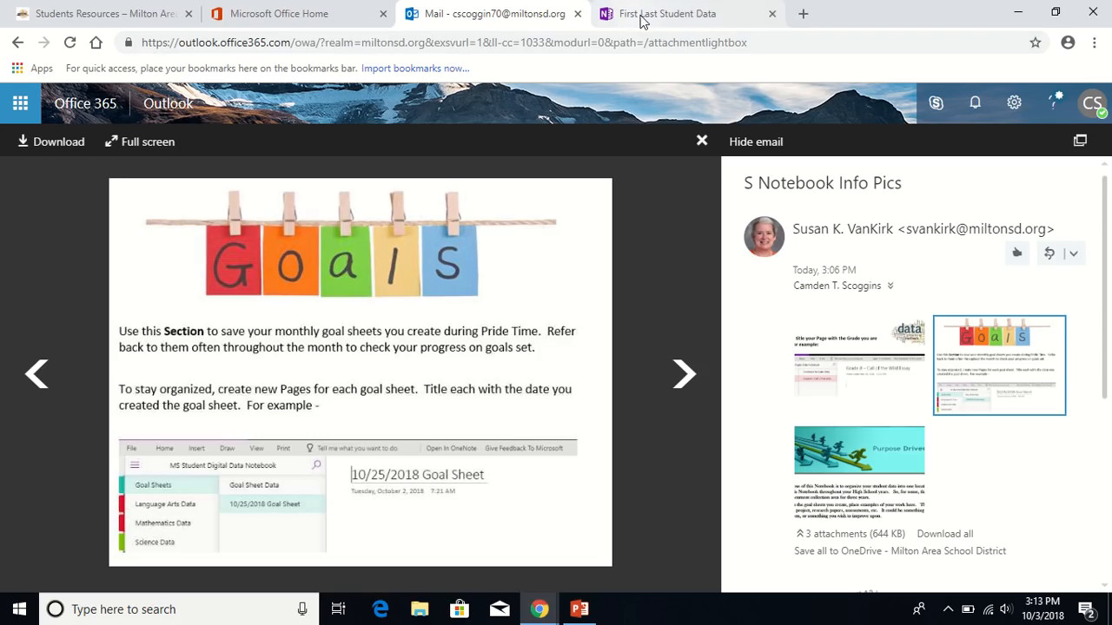
Return to the OneNote notebook, paste the goals picture into the body of the Monthly Goal Sheet Data page, and enlarge it proportionally.
click(676, 16)
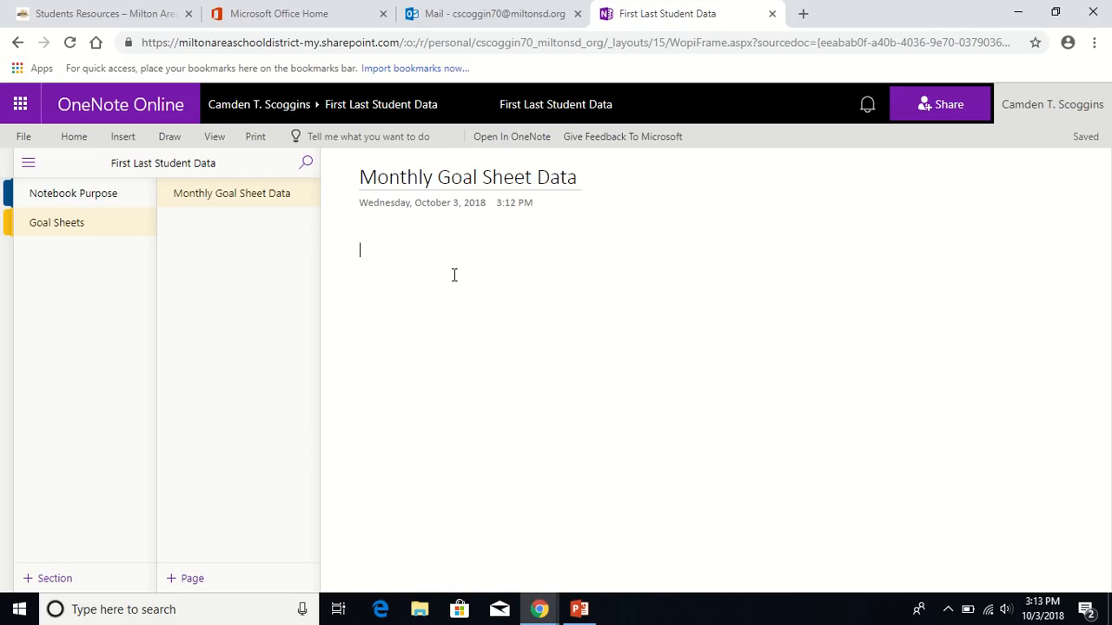
key(ctrl+v)
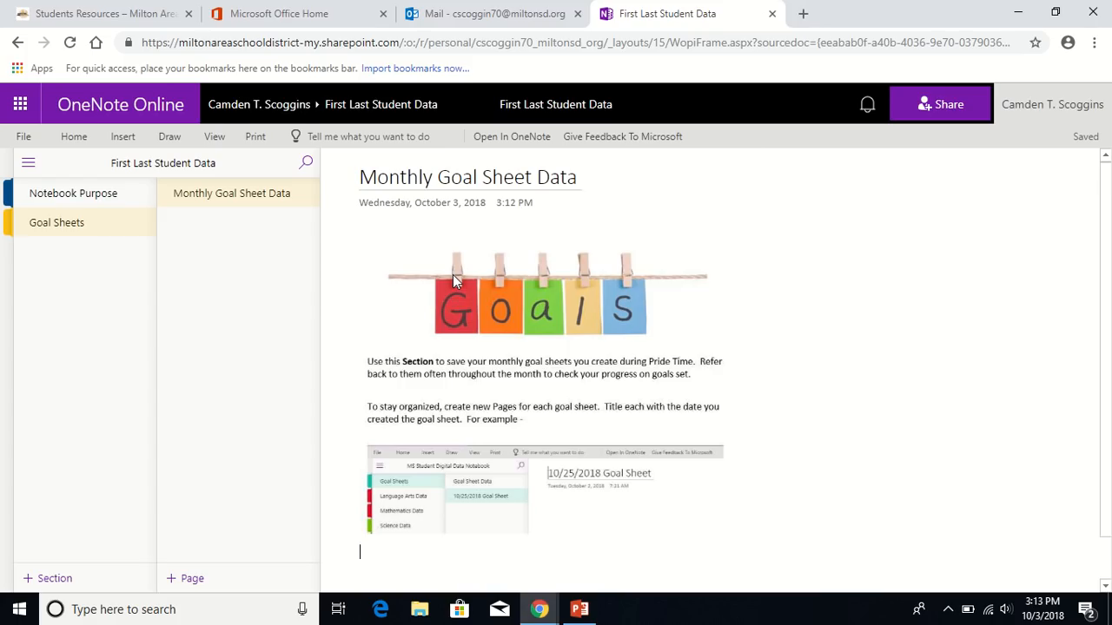
click(481, 388)
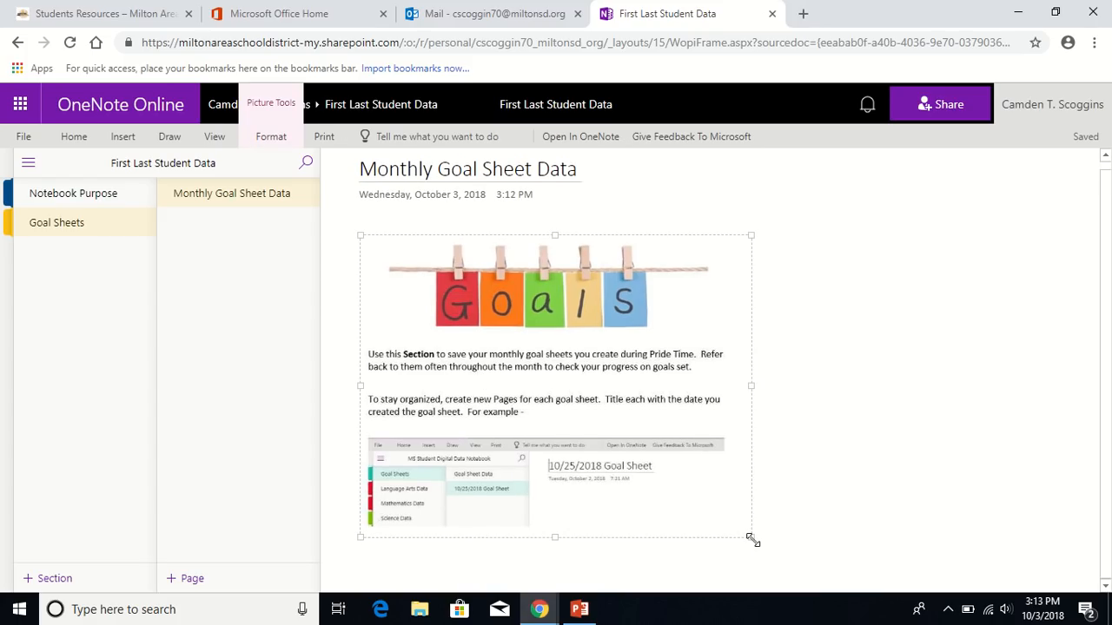
drag(751, 538, 851, 586)
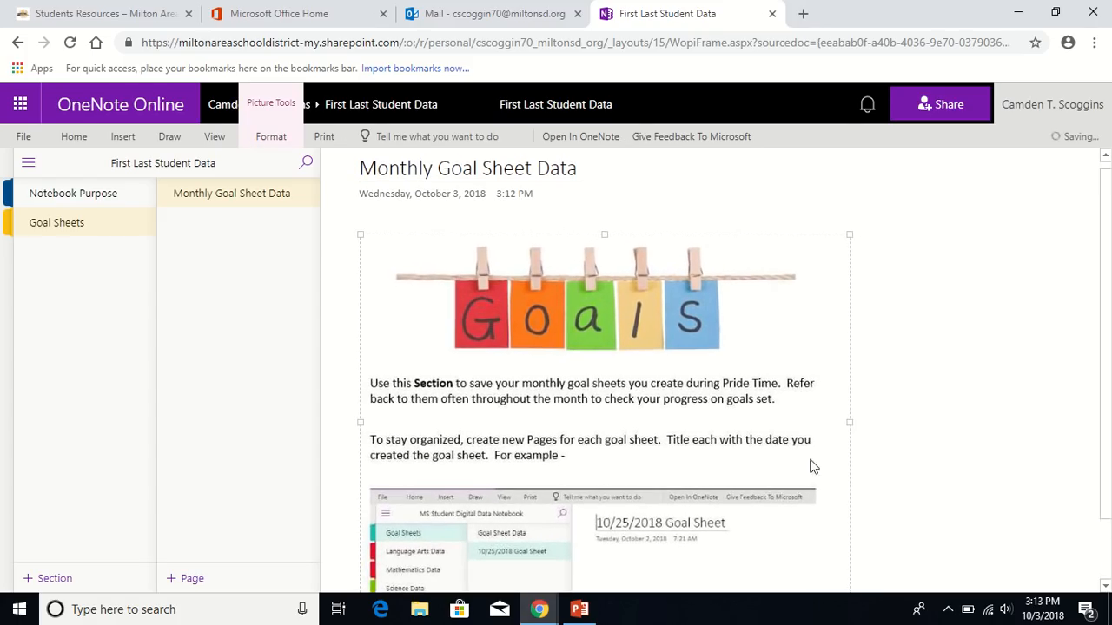
scroll(760, 414, down, 1)
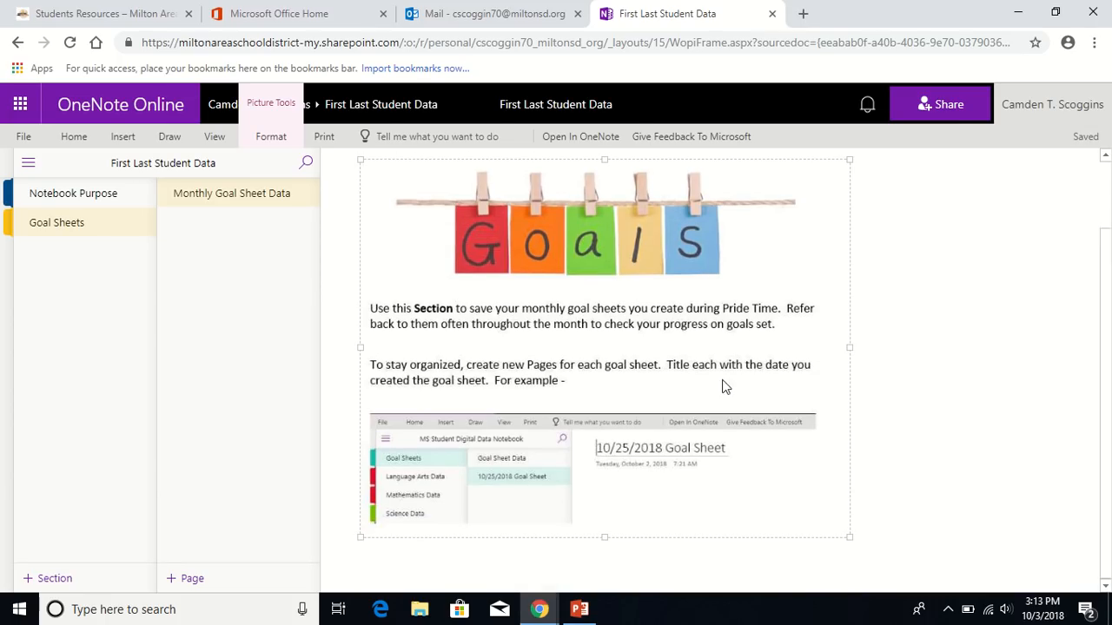
scroll(680, 356, up, 1)
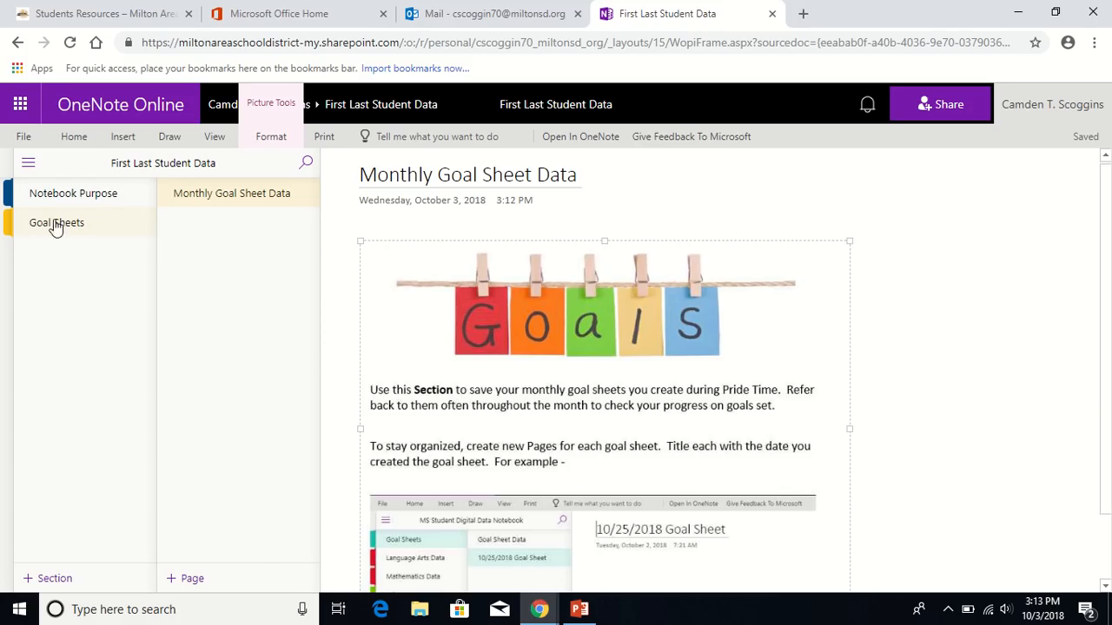
Add a section named "English Artifacts" and title its page "Directions for Data Entry".
click(47, 579)
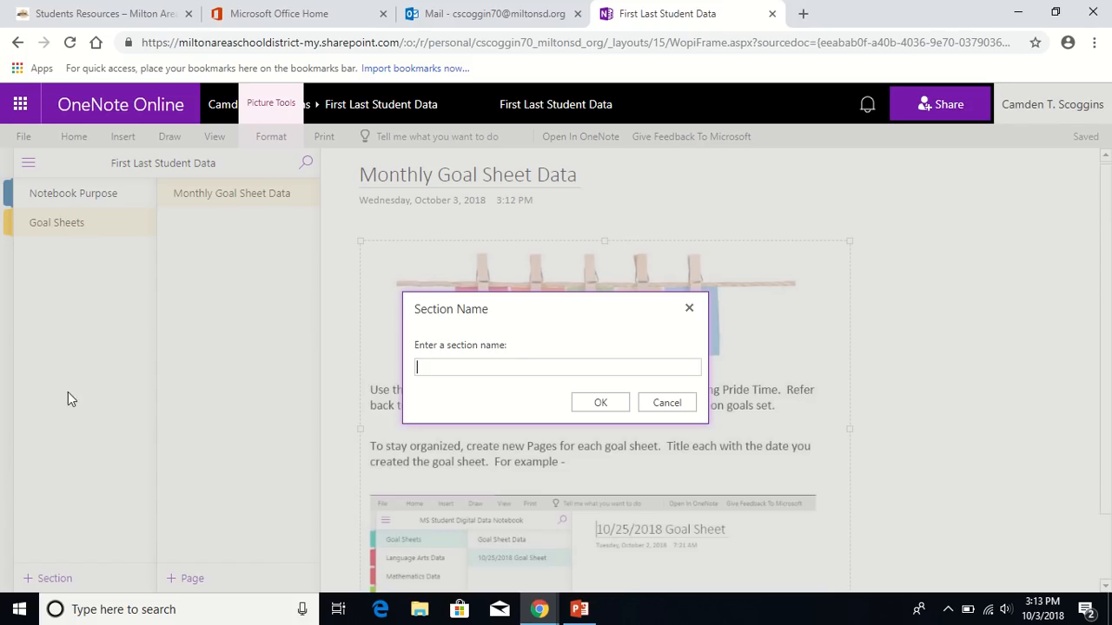
click(475, 368)
text(English Artifacts)
click(605, 404)
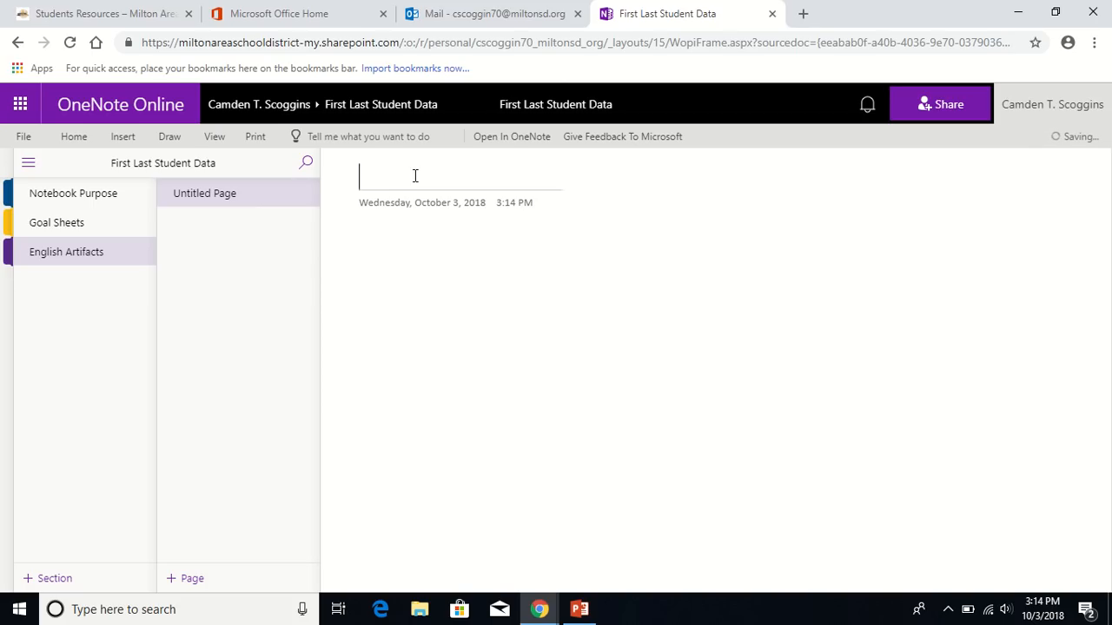
text(Directions fo)
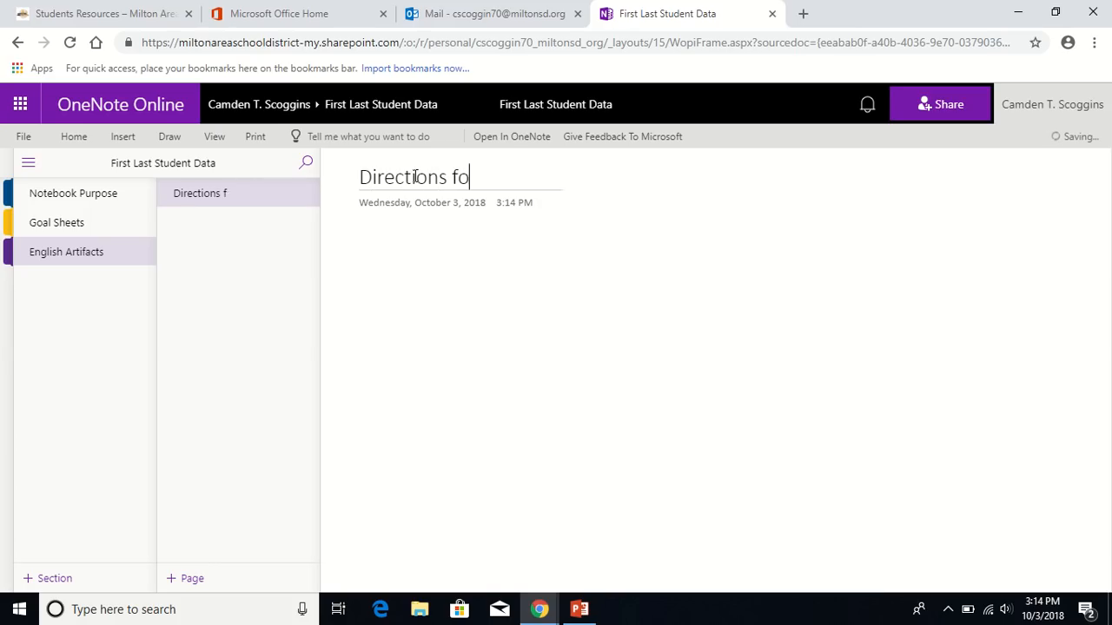
text(r Data Entry)
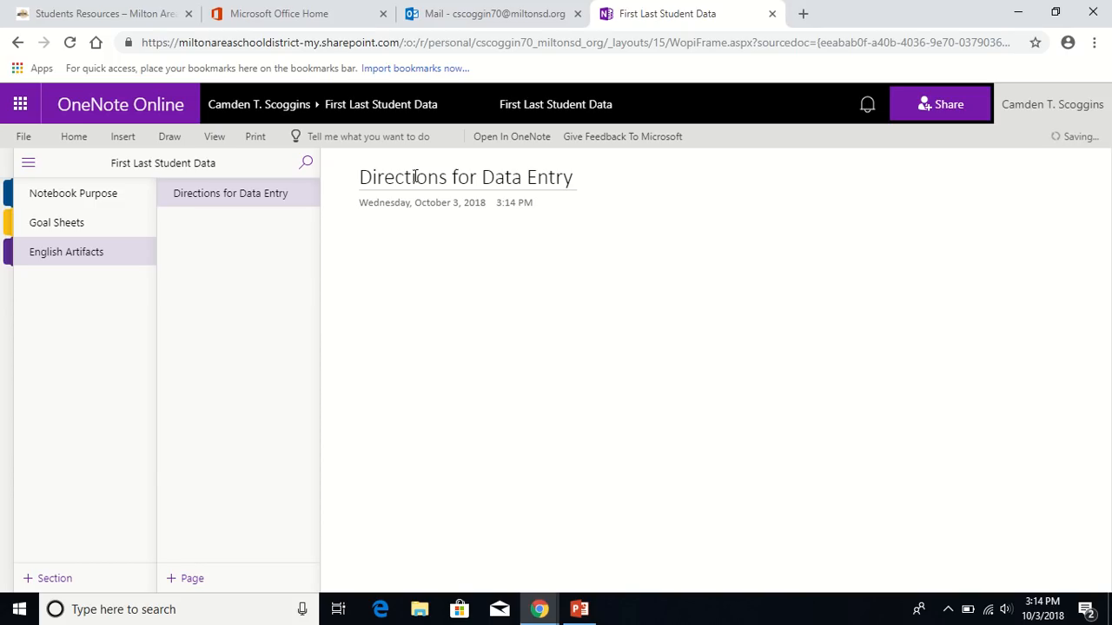
key(Return)
Switch to the Outlook email, open the attached page directions picture with the data word cloud, and copy the image.
mouse_move(491, 16)
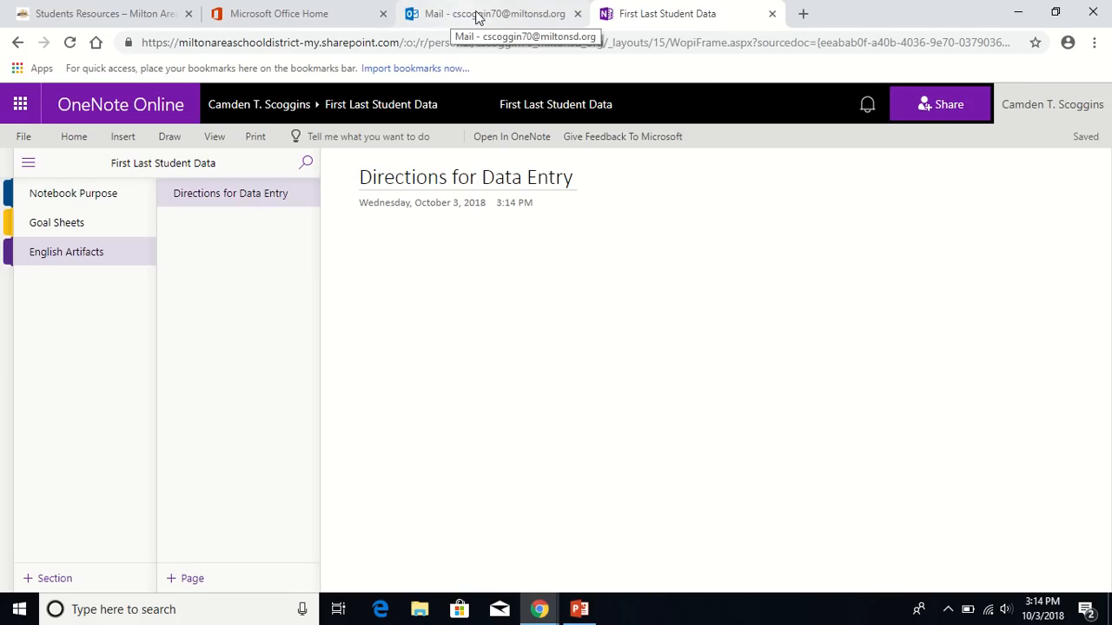
click(478, 15)
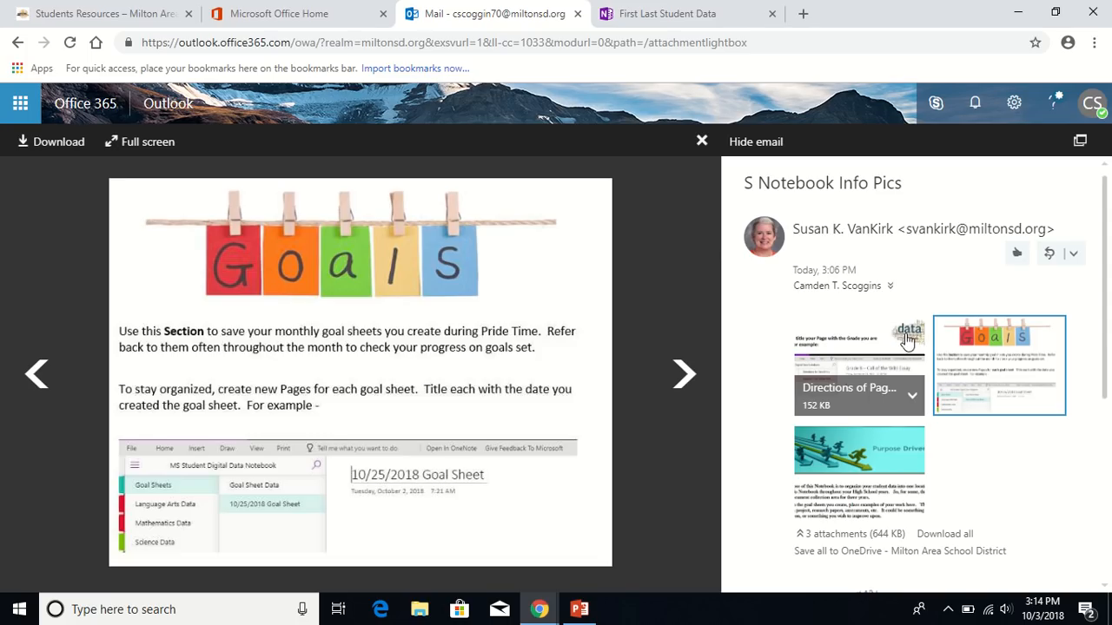
click(860, 351)
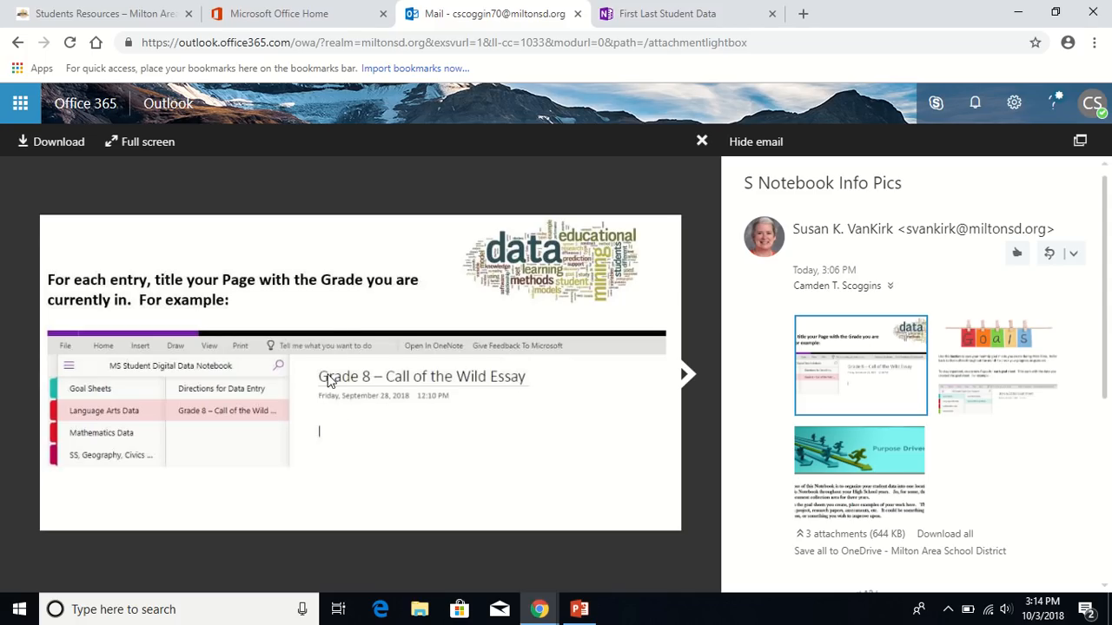
right_click(330, 314)
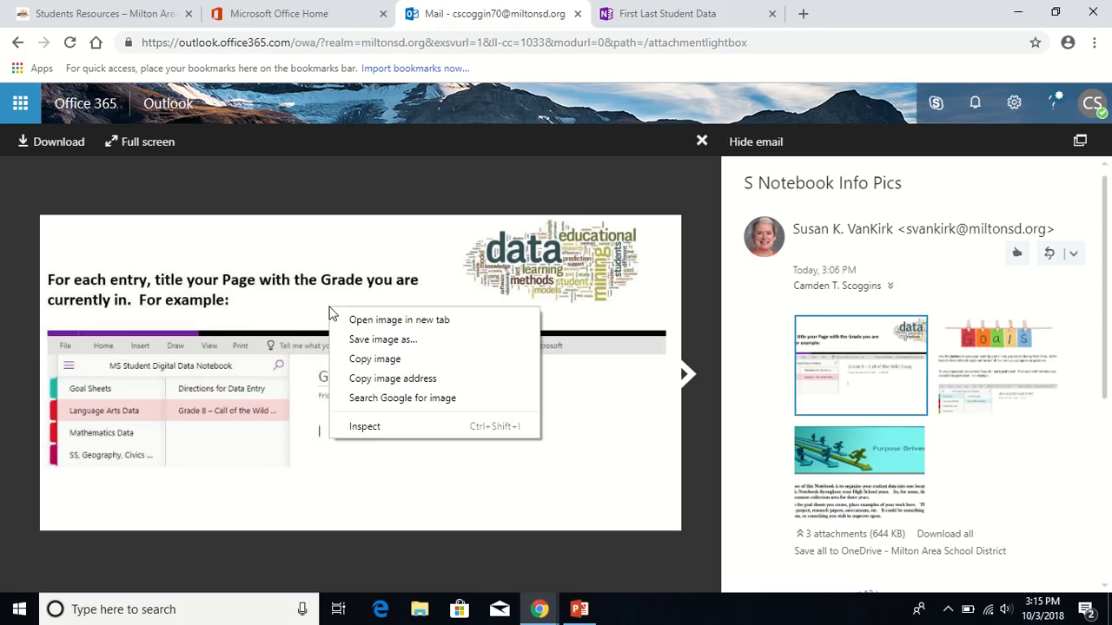
click(386, 368)
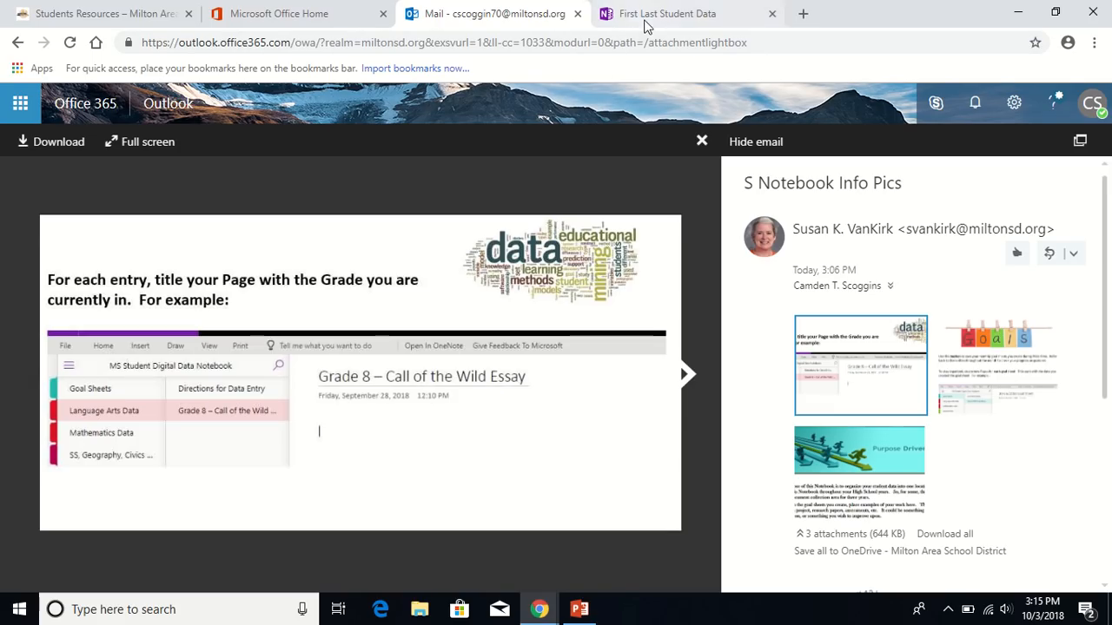
Return to the OneNote notebook, paste the directions picture below the Directions for Data Entry title, and enlarge it proportionally.
click(692, 20)
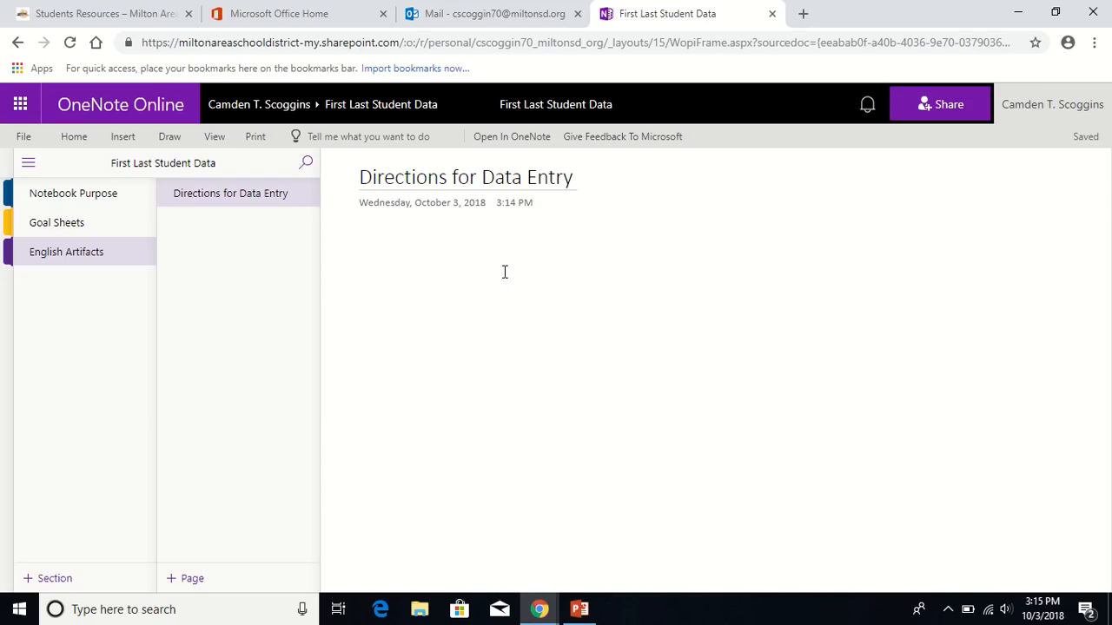
key(ctrl+v)
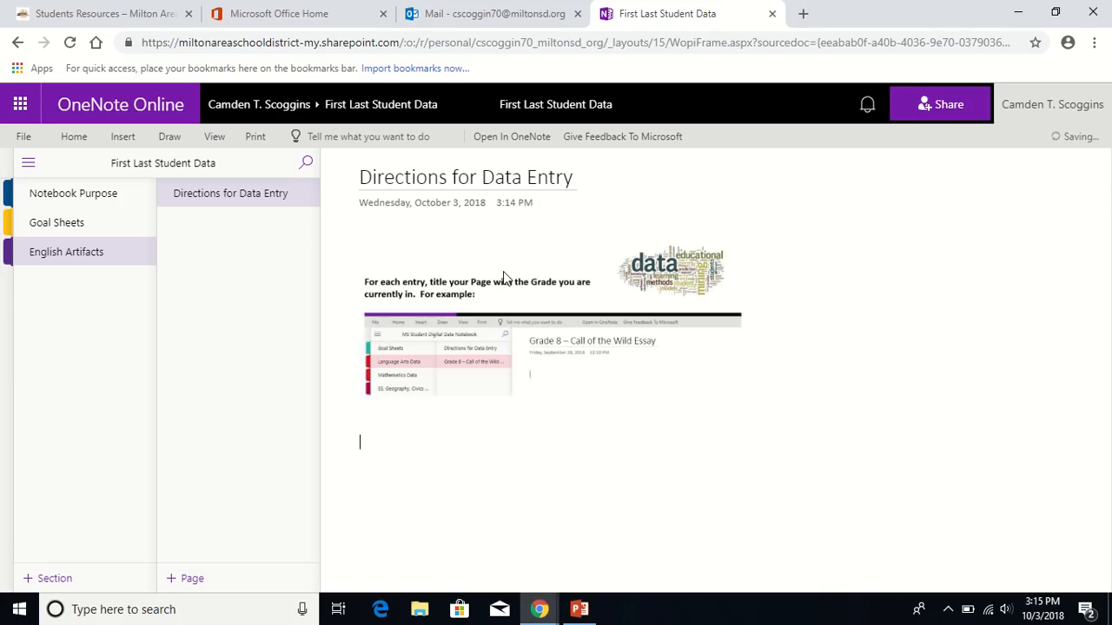
click(552, 369)
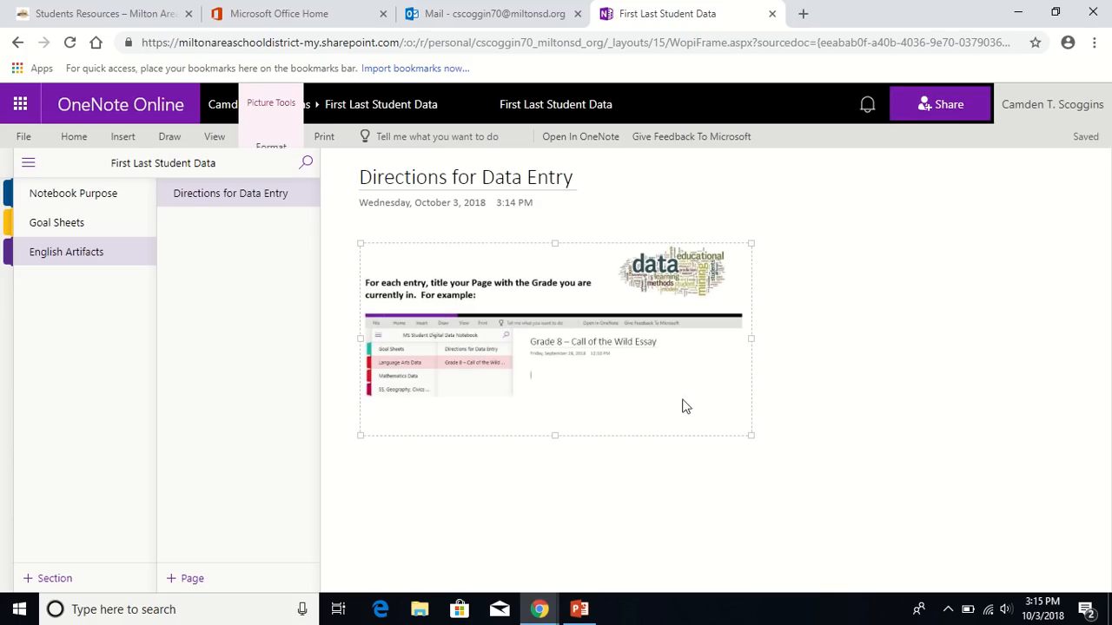
drag(744, 437, 934, 513)
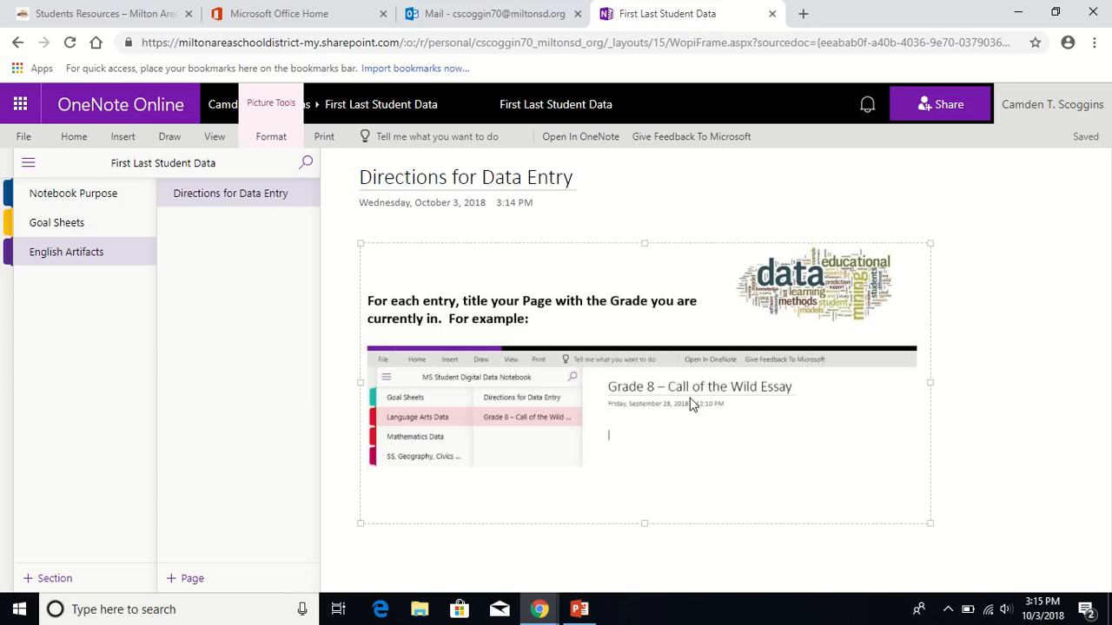
Add a section named "Mathematics Artifacts" and look back at the directions page in English Artifacts before returning to the new section.
click(56, 580)
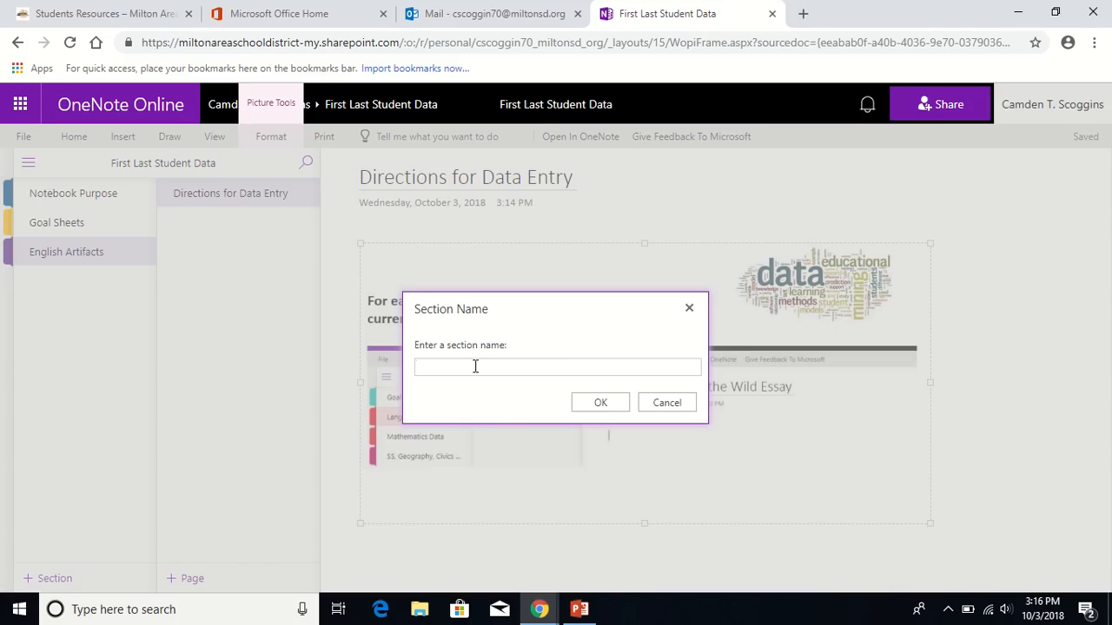
text(Mathematics Artifacts)
click(609, 400)
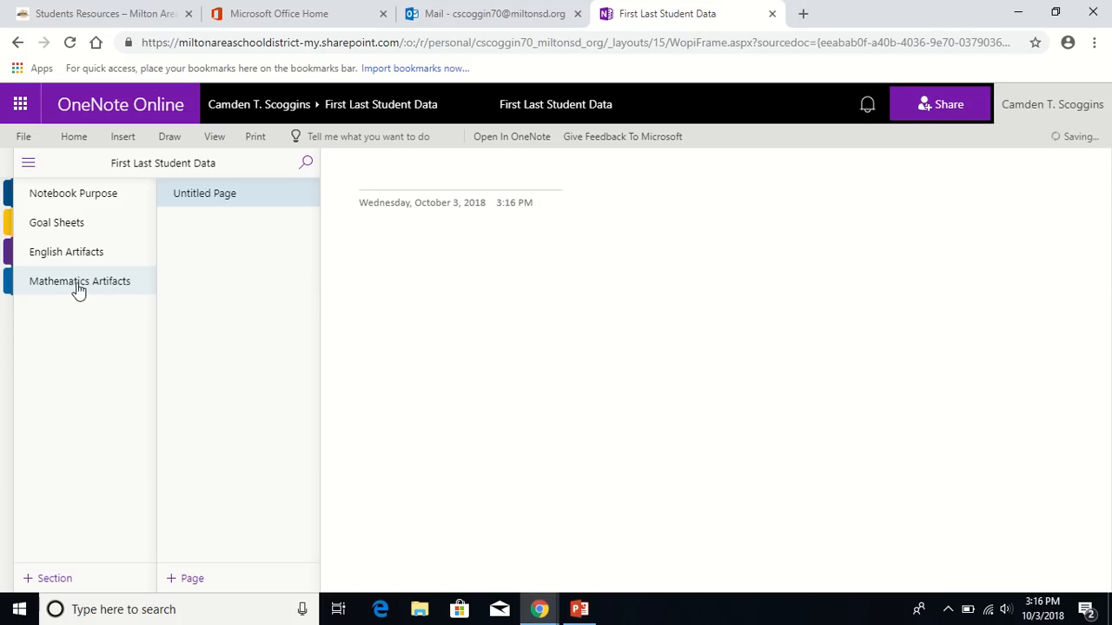
click(71, 254)
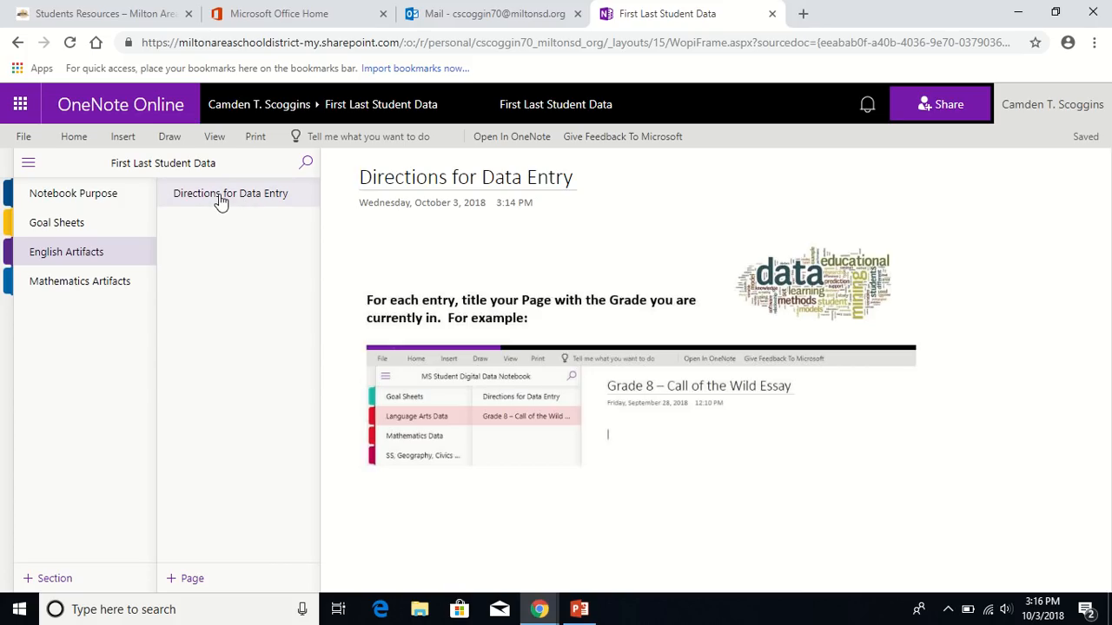
click(79, 282)
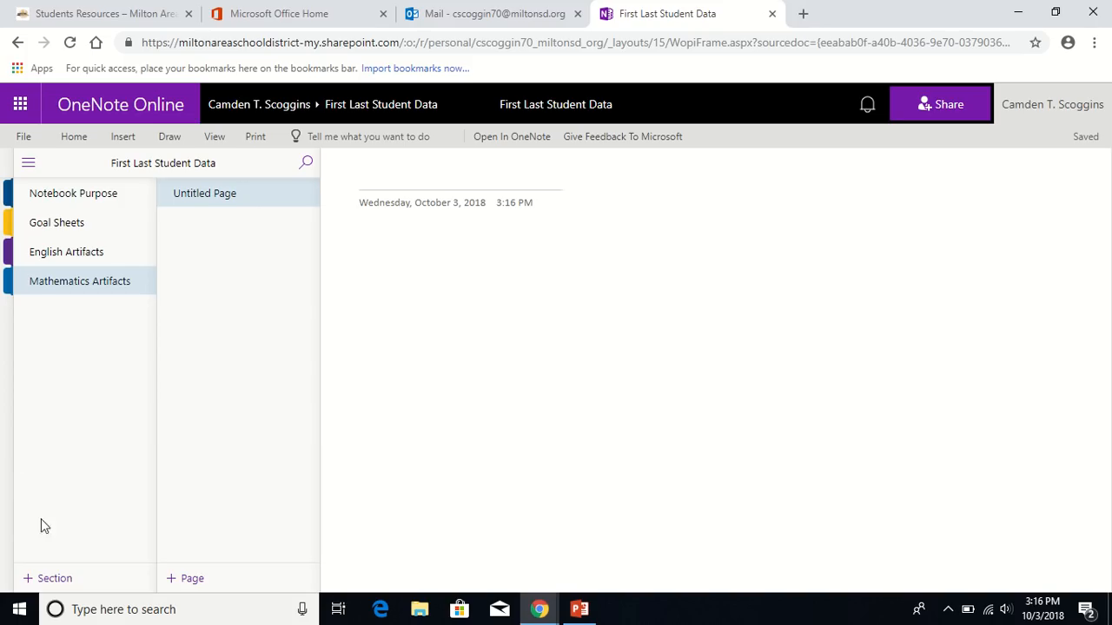
Add a section named "Science Artifacts" to the notebook.
click(48, 579)
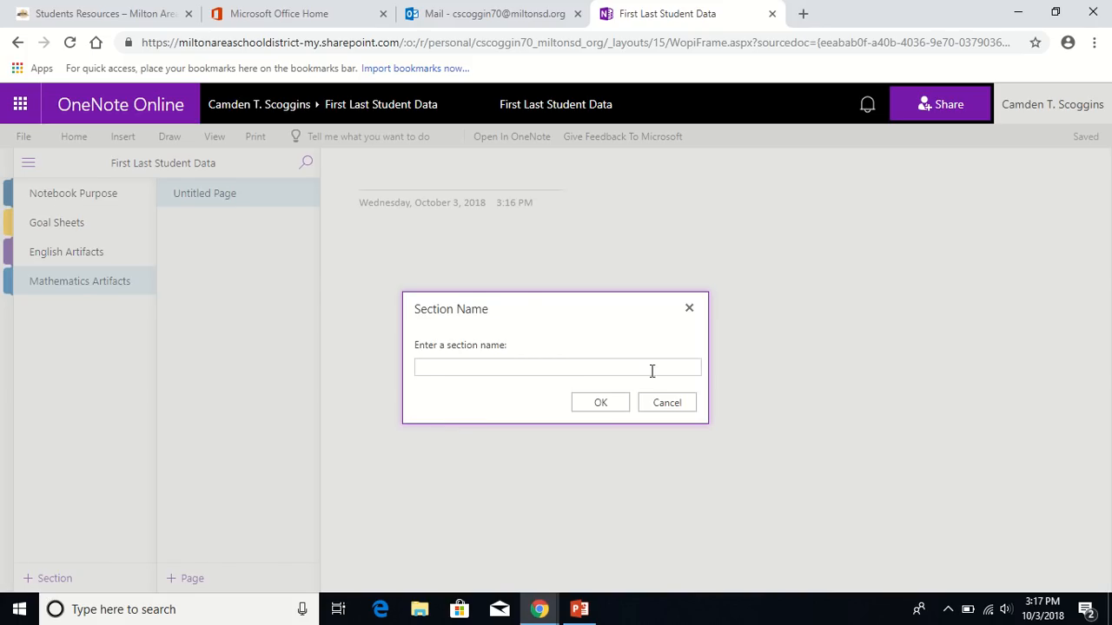
click(582, 375)
text(Science Artifacts)
click(604, 410)
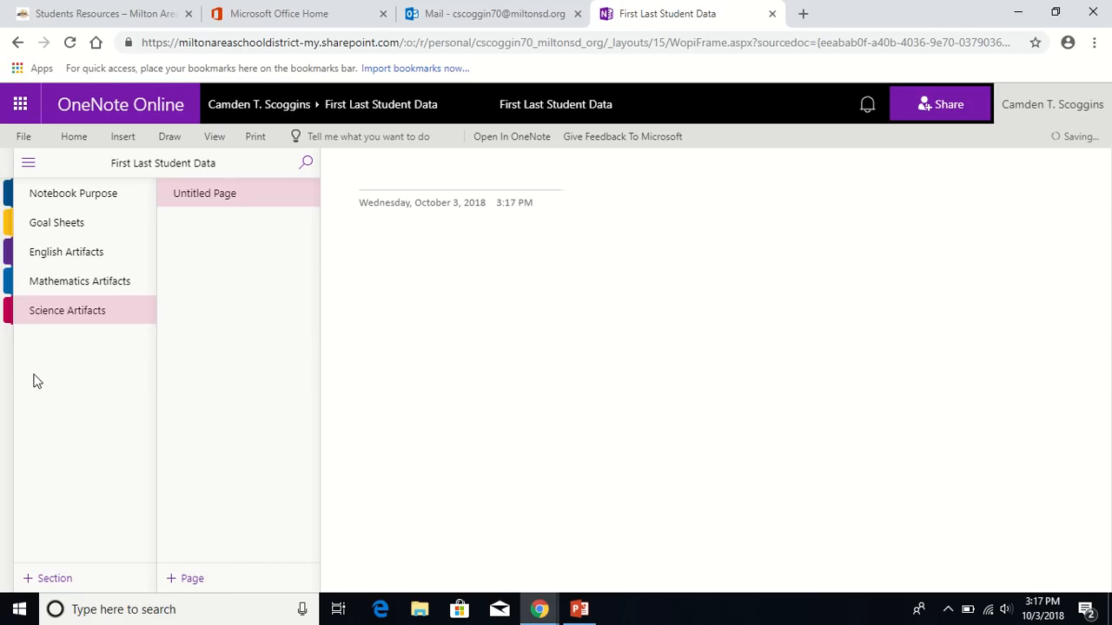
Add a section named "History and Government Artifacts" to the notebook.
click(50, 579)
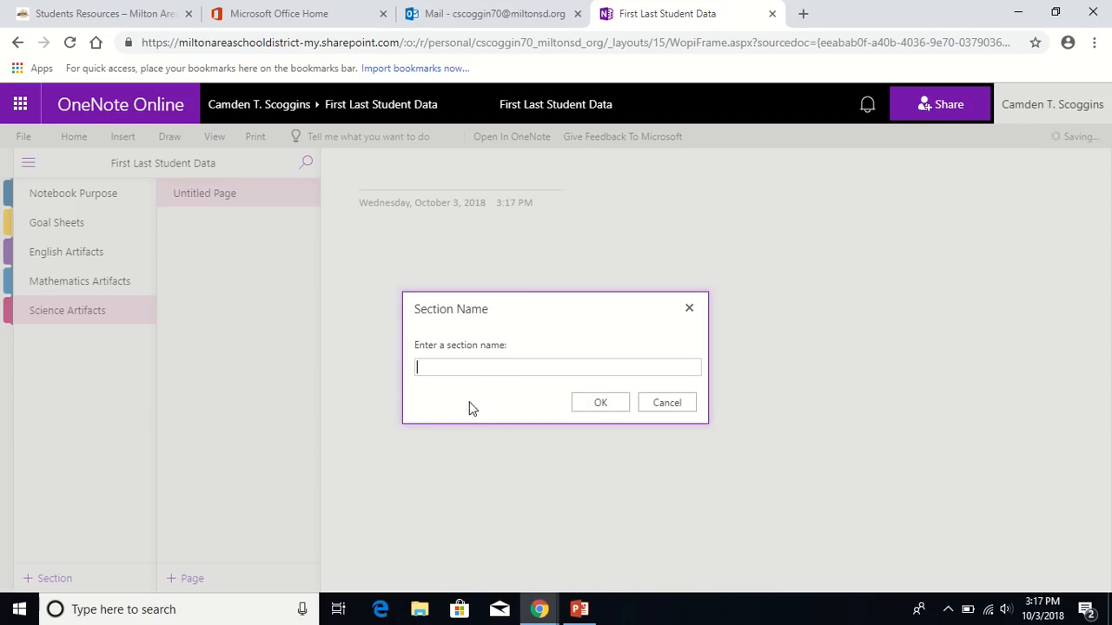
text(History and Government )
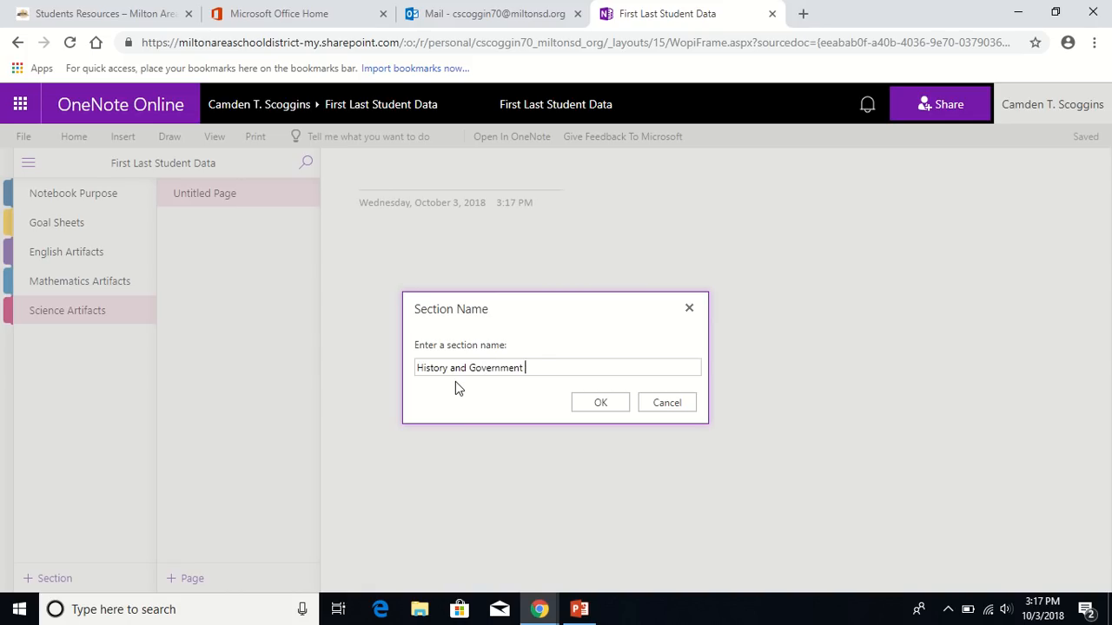
text(Artifacts)
click(613, 405)
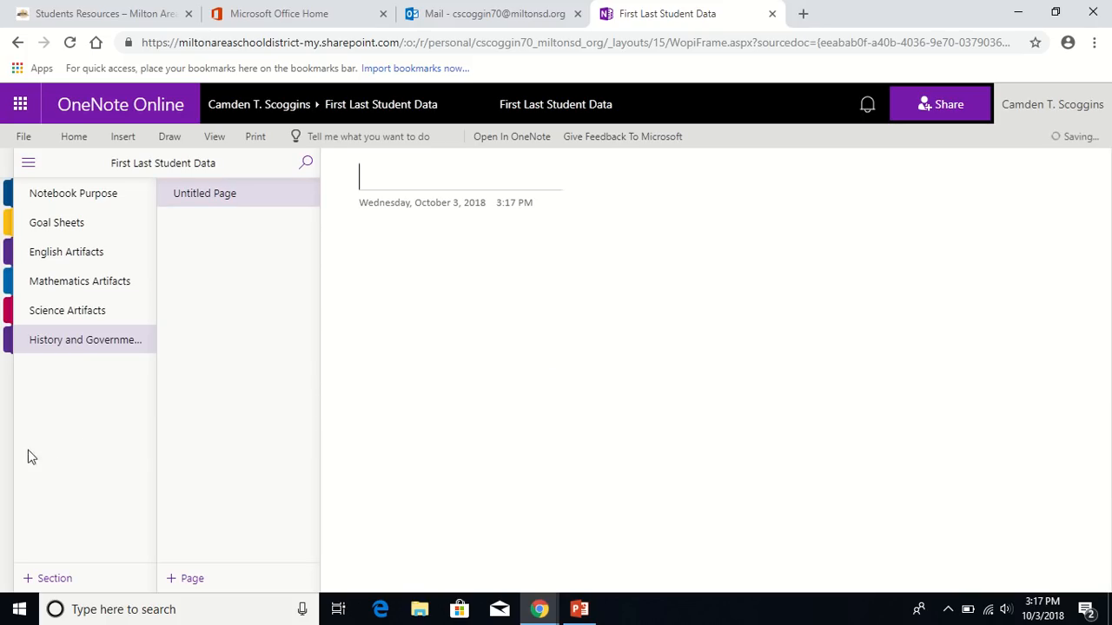
Add a section named "Electives Artifacts", and reopen the Directions for Data Entry page in the English Artifacts section.
click(64, 578)
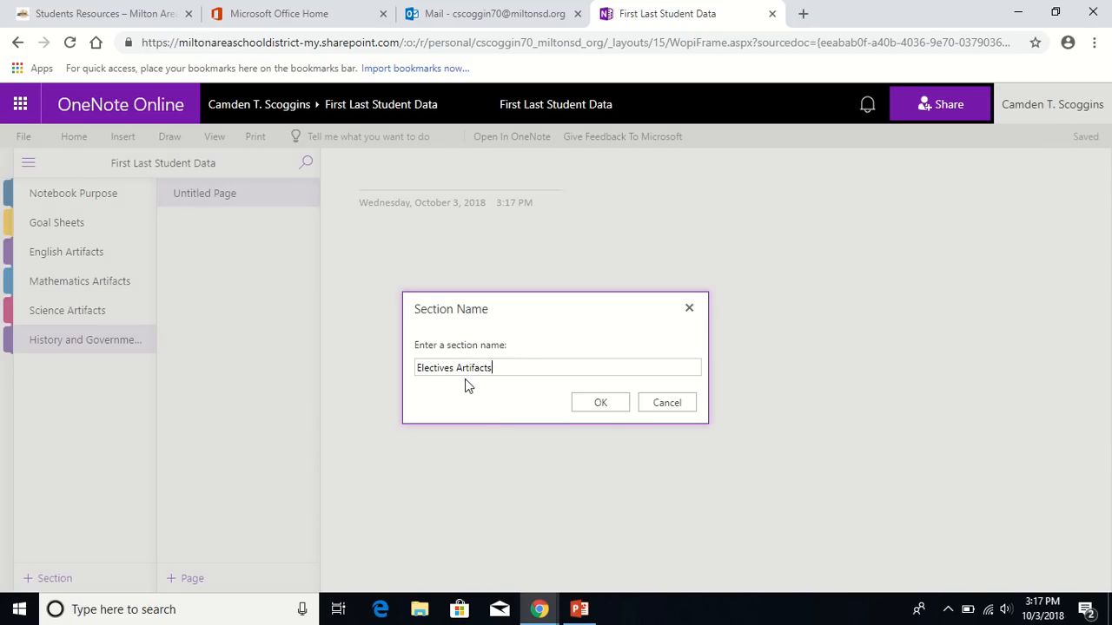
click(597, 405)
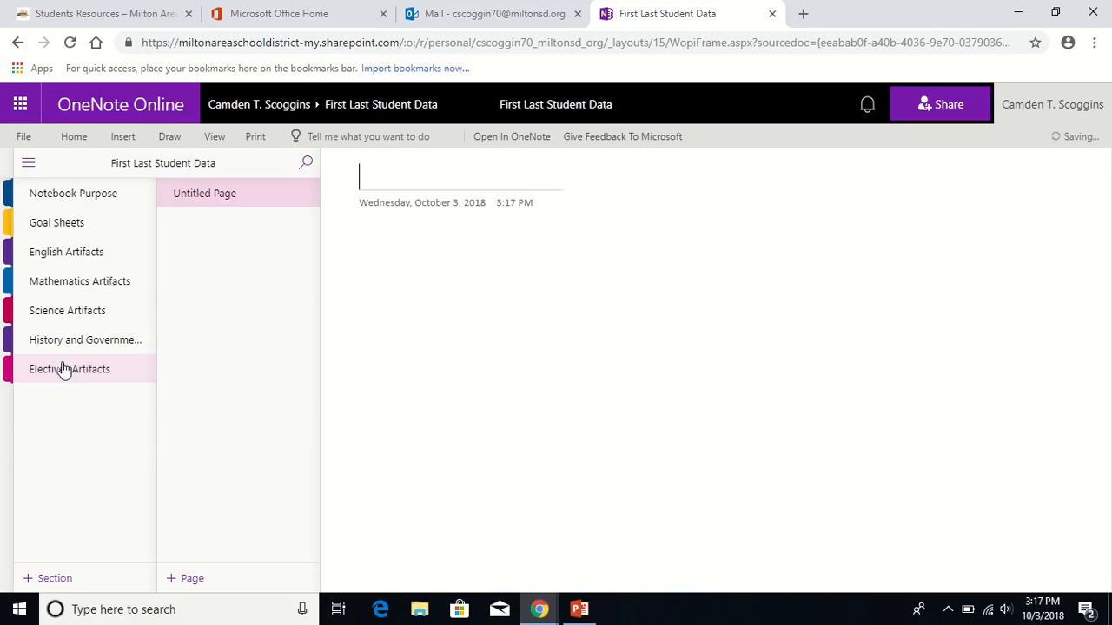
click(65, 257)
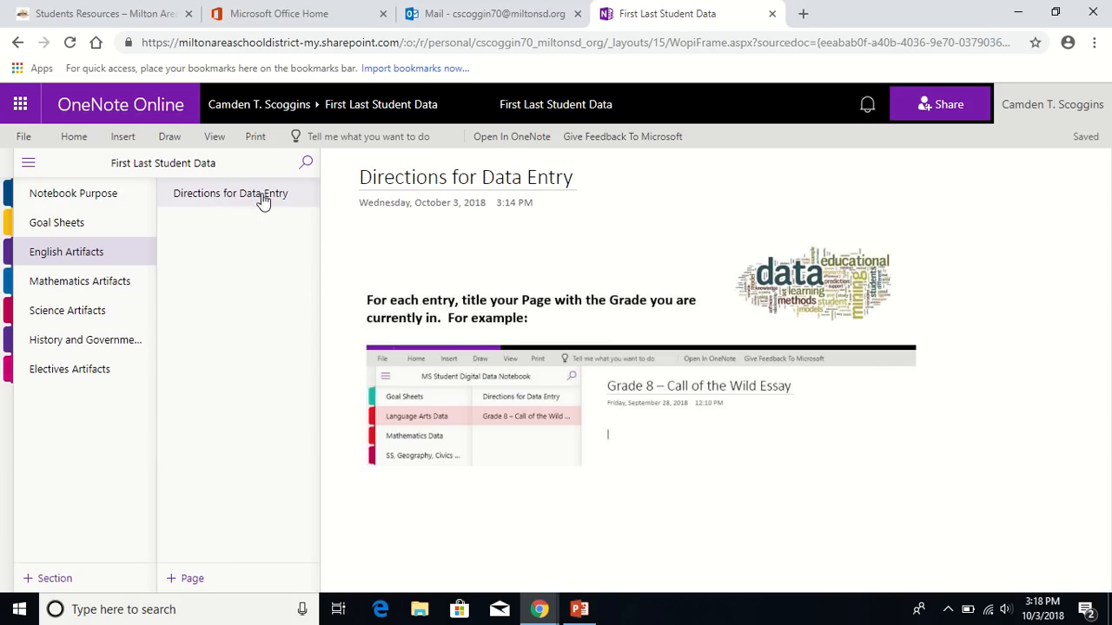
Copy the Directions for Data Entry page from English Artifacts into Mathematics Artifacts and place it above the untitled page.
right_click(214, 193)
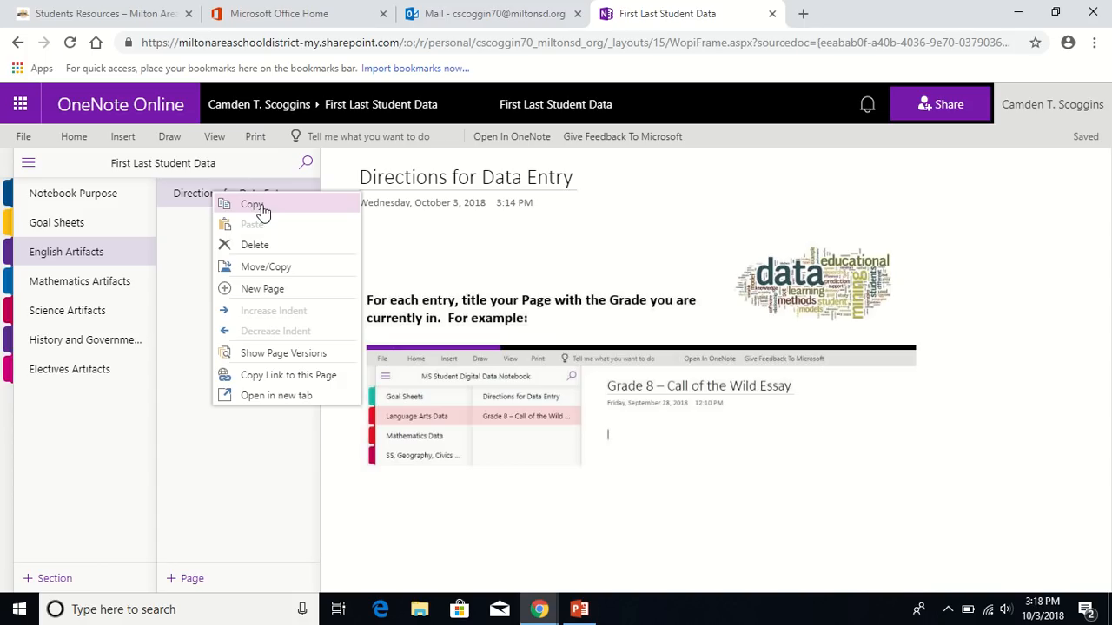
click(263, 211)
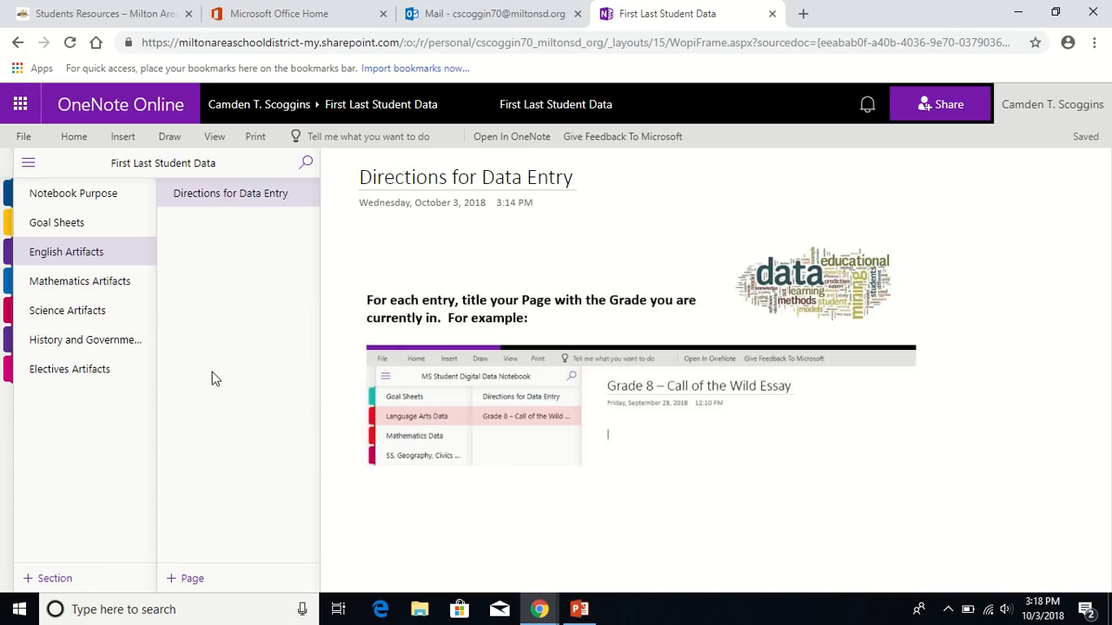
click(99, 290)
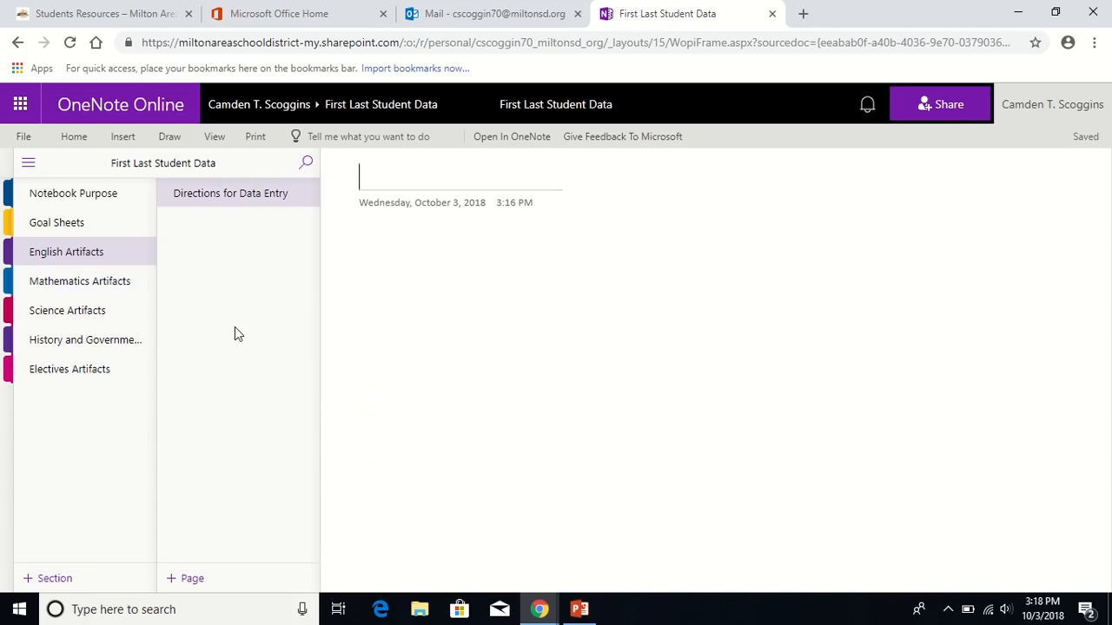
right_click(200, 231)
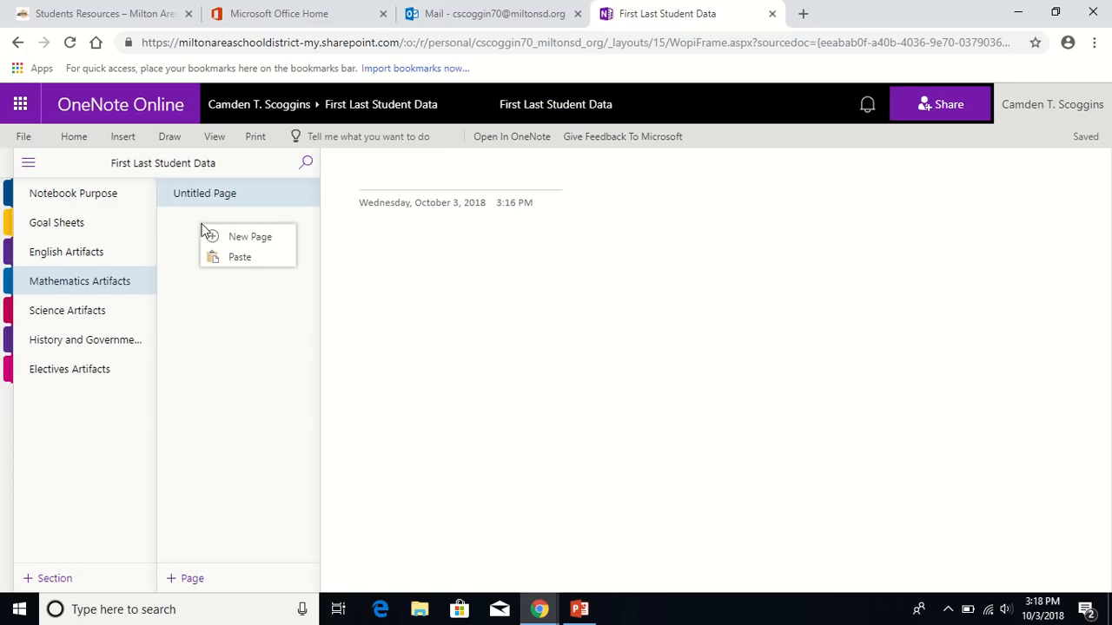
click(242, 259)
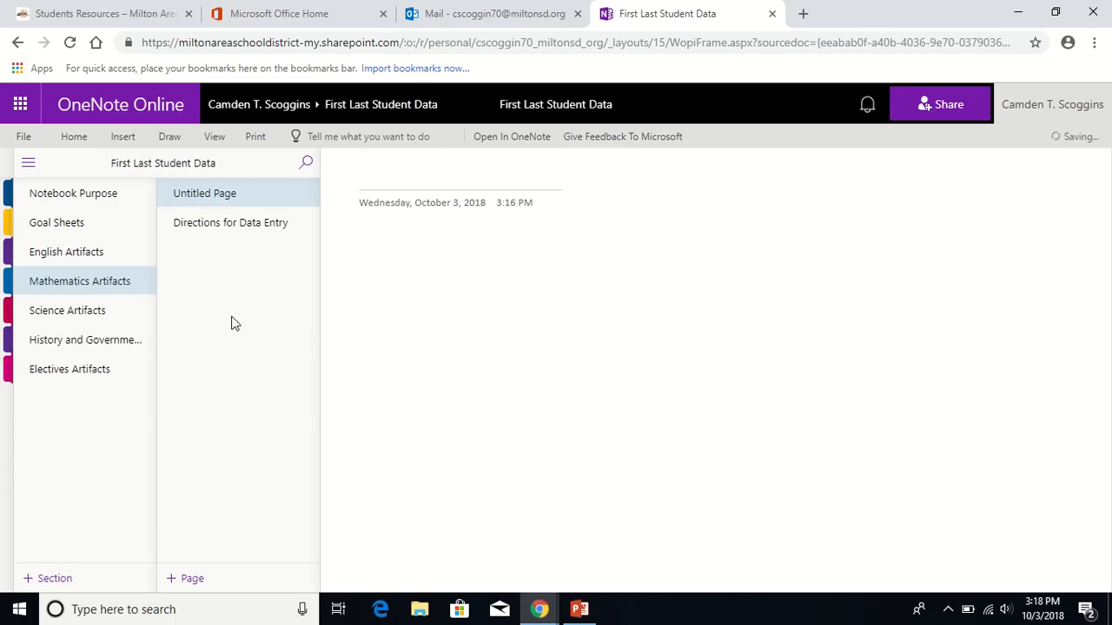
drag(221, 225, 217, 194)
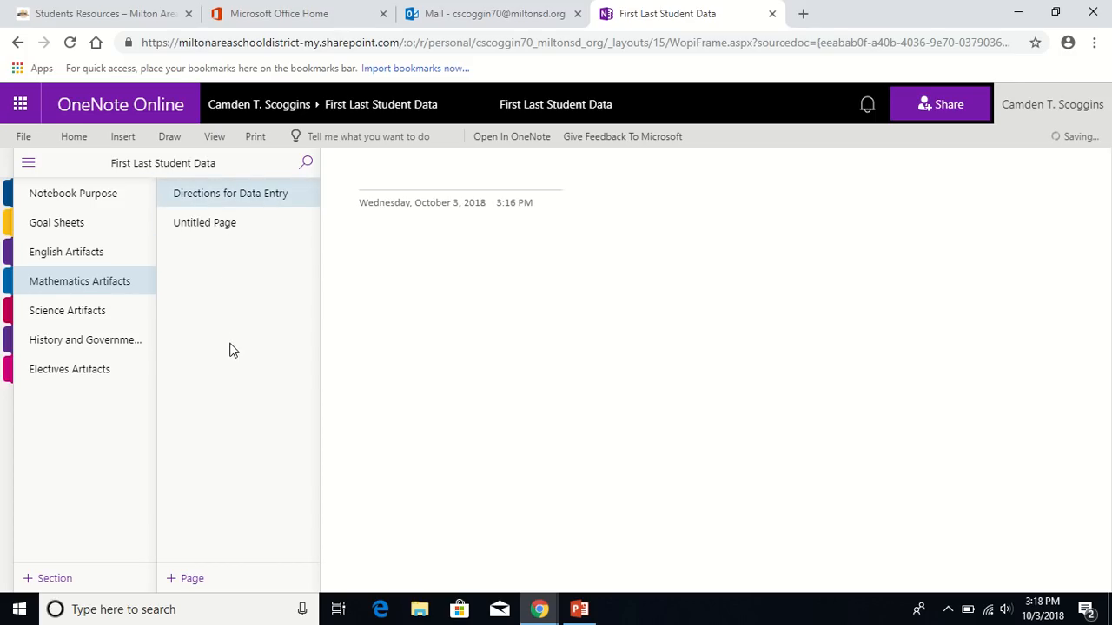
click(200, 228)
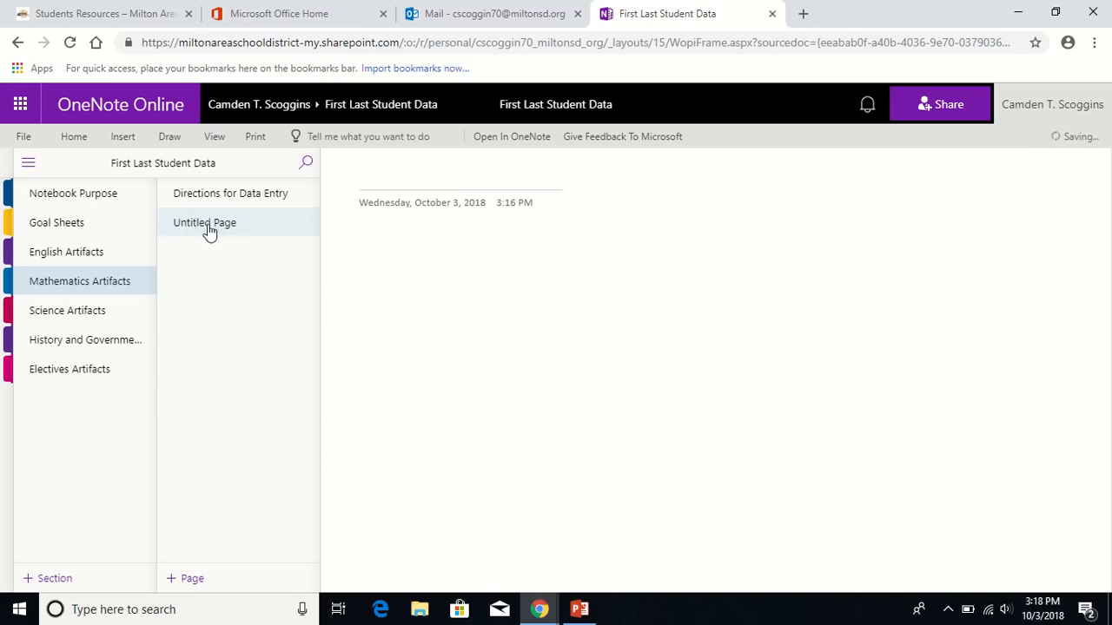
Paste the copied Directions for Data Entry page into Science Artifacts and move it above the untitled page.
click(72, 320)
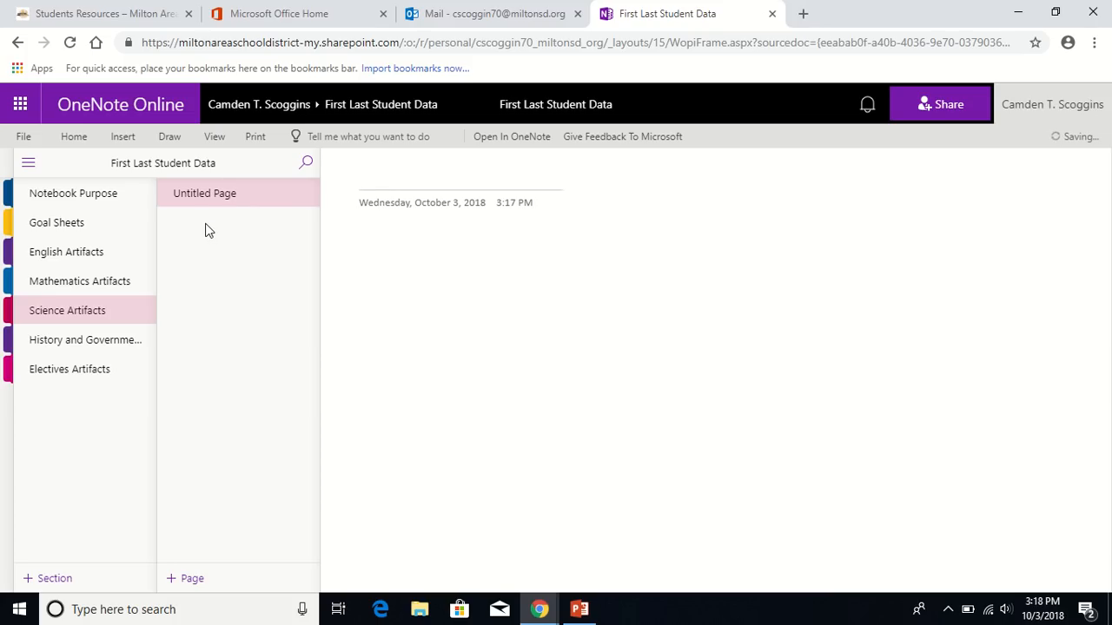
right_click(206, 224)
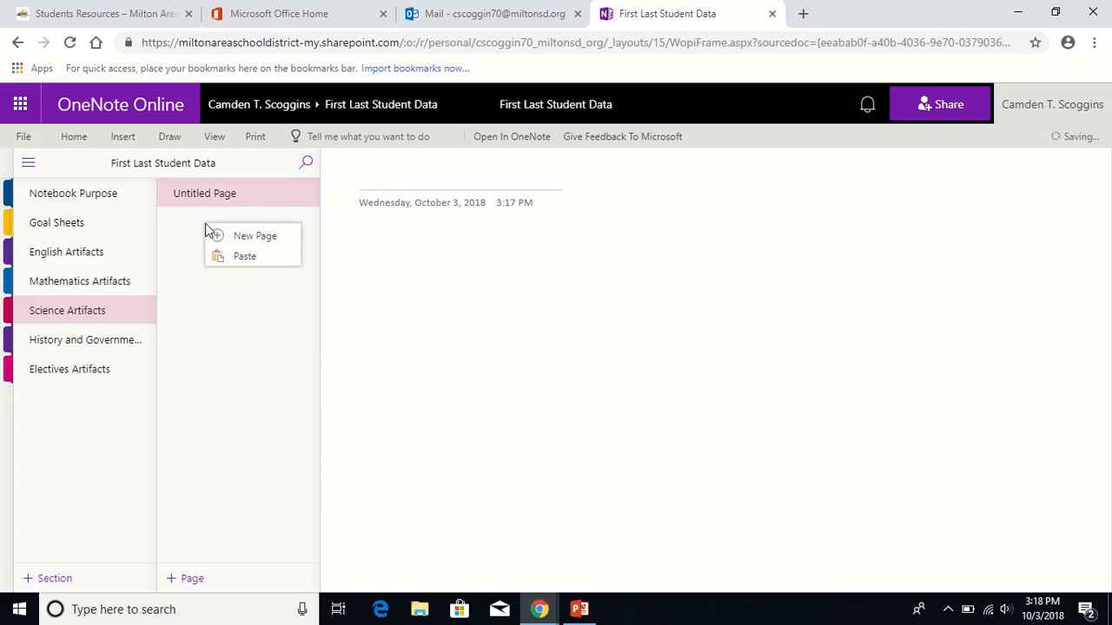
click(246, 258)
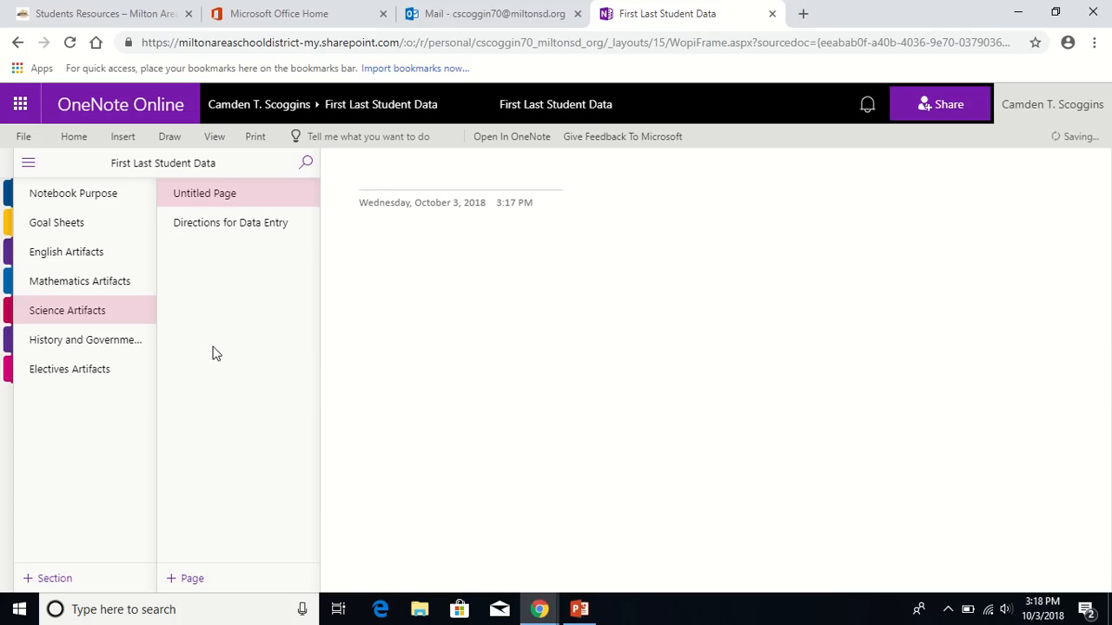
click(231, 226)
drag(231, 226, 228, 189)
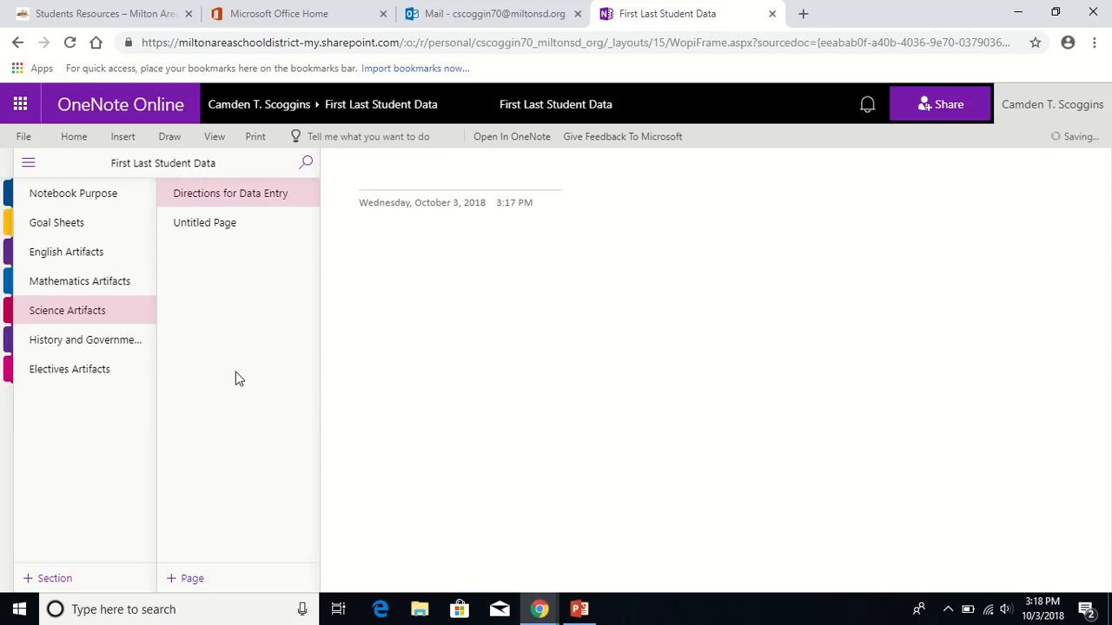
Paste the directions page into the History and Government Artifacts section, move it above the untitled page and open it.
click(96, 345)
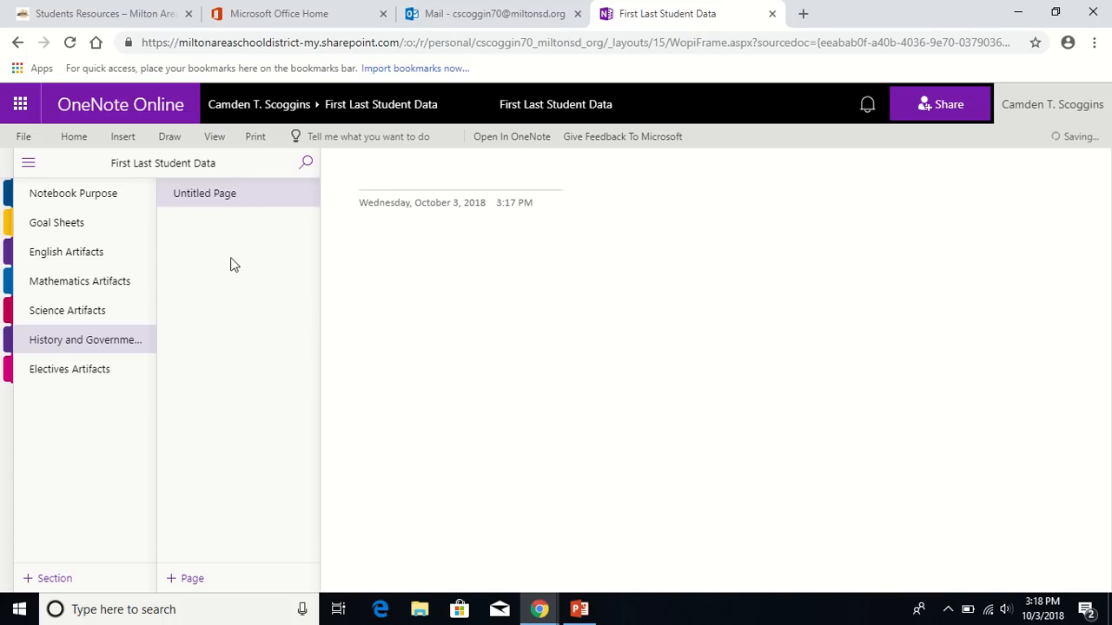
right_click(218, 237)
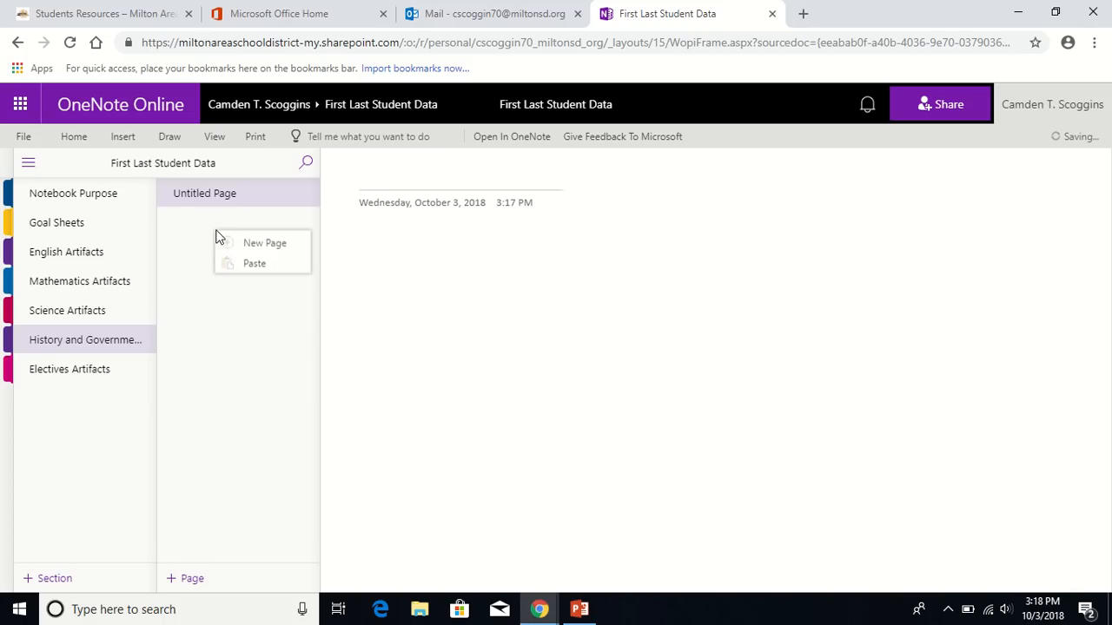
click(256, 272)
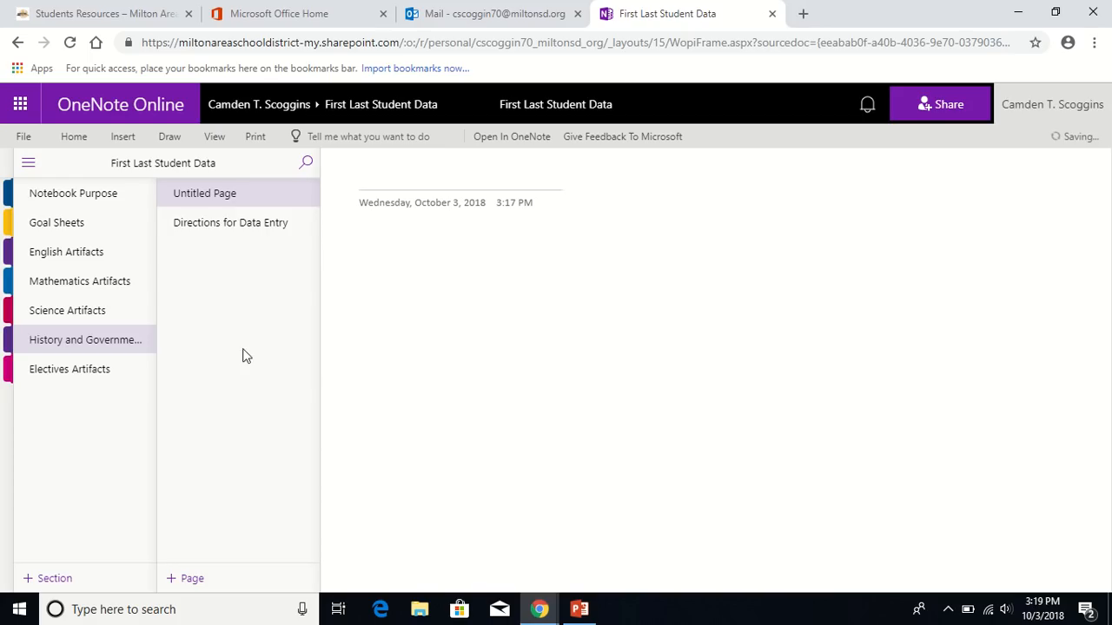
click(226, 228)
drag(226, 227, 228, 191)
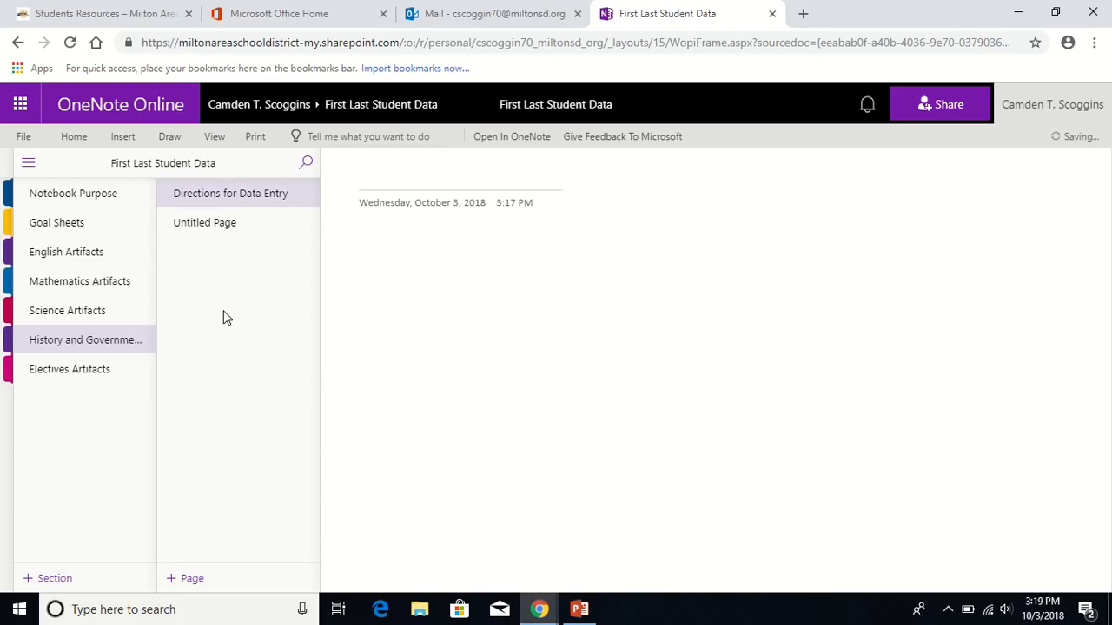
click(230, 198)
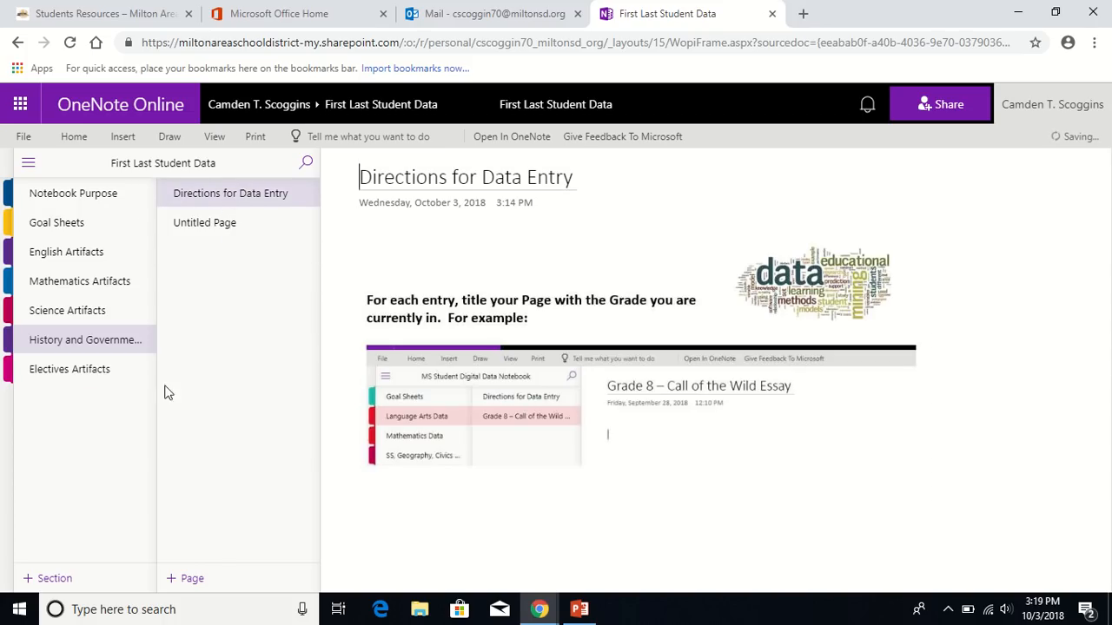
Paste the directions page into the Electives Artifacts section, move it to the top of the page list and open it.
click(85, 373)
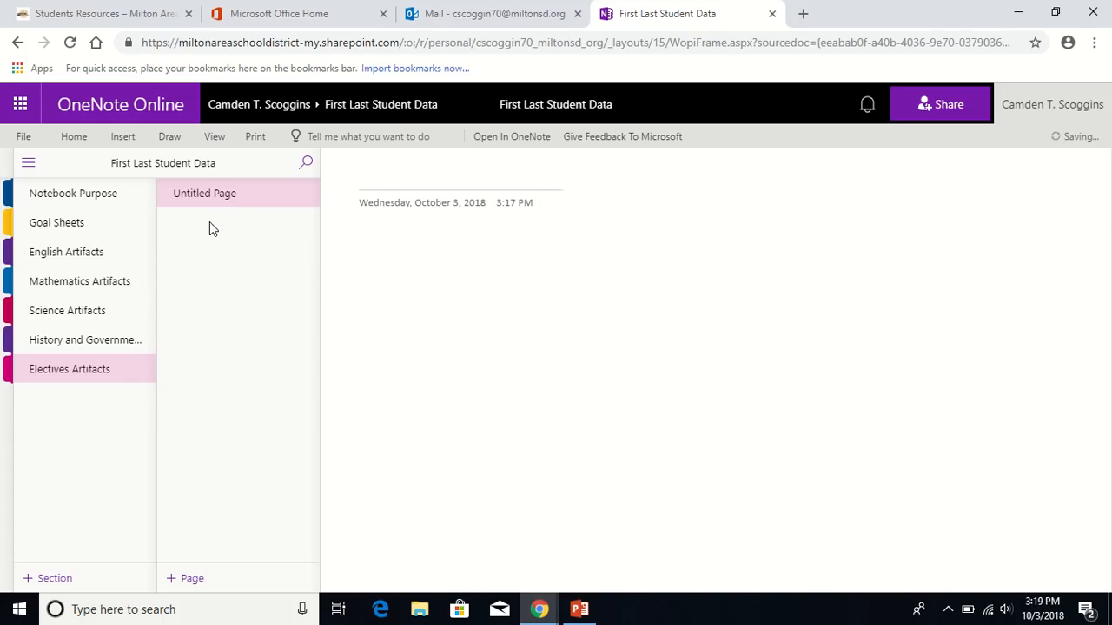
right_click(209, 222)
click(255, 263)
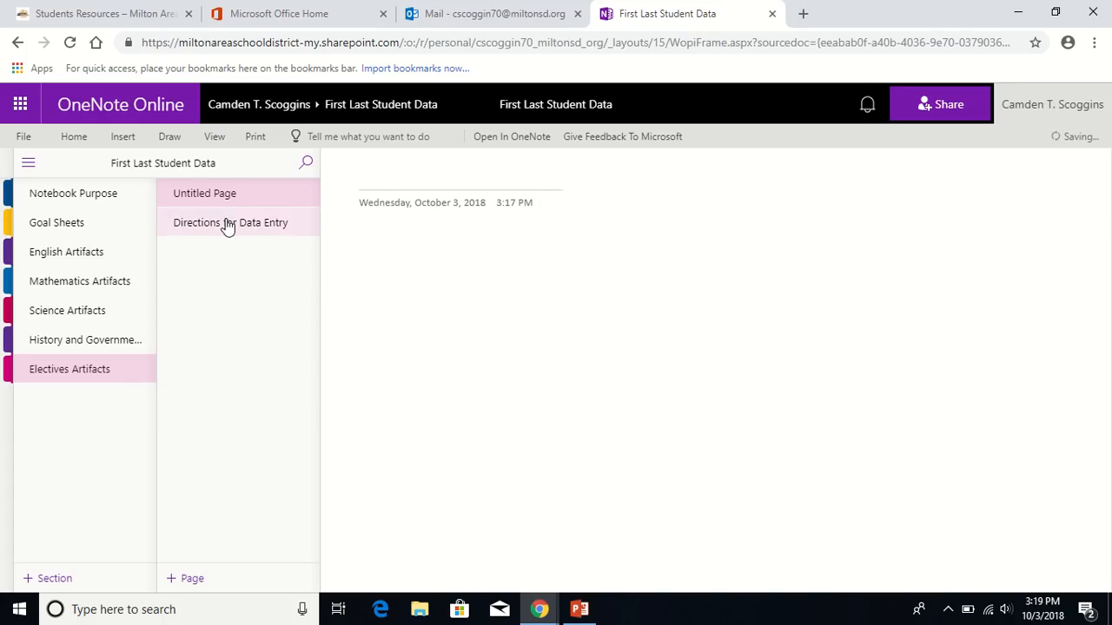
drag(228, 224, 222, 186)
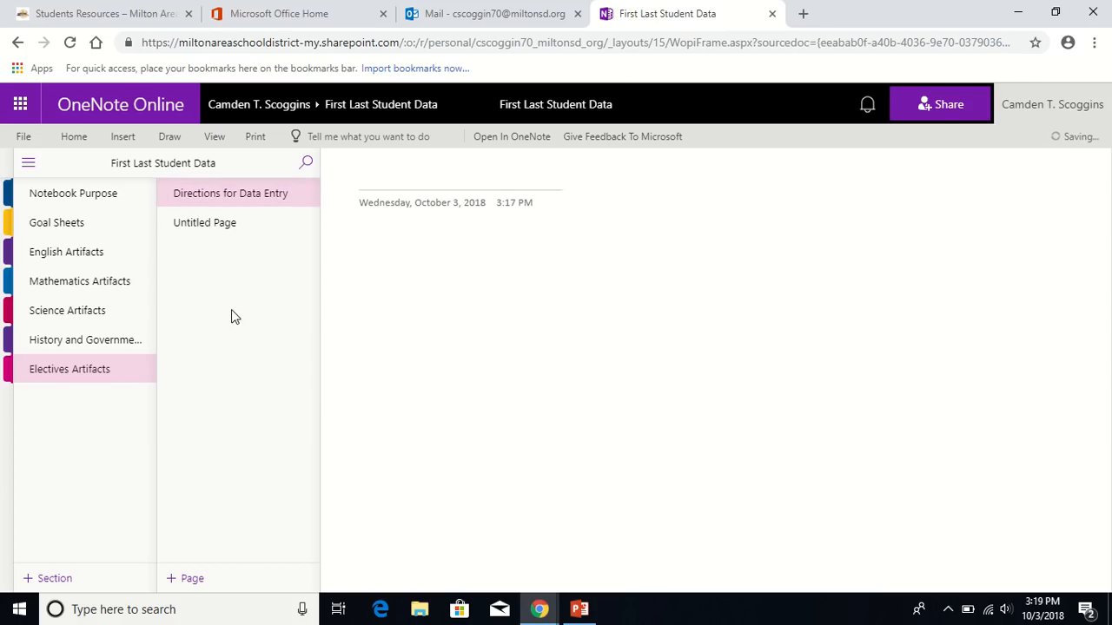
click(246, 200)
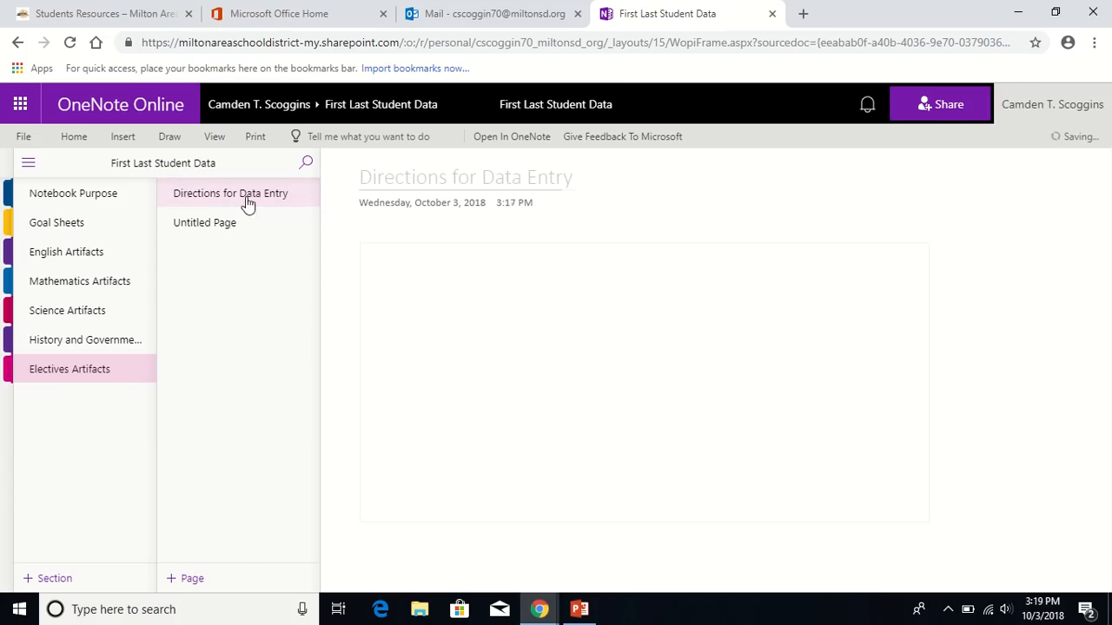